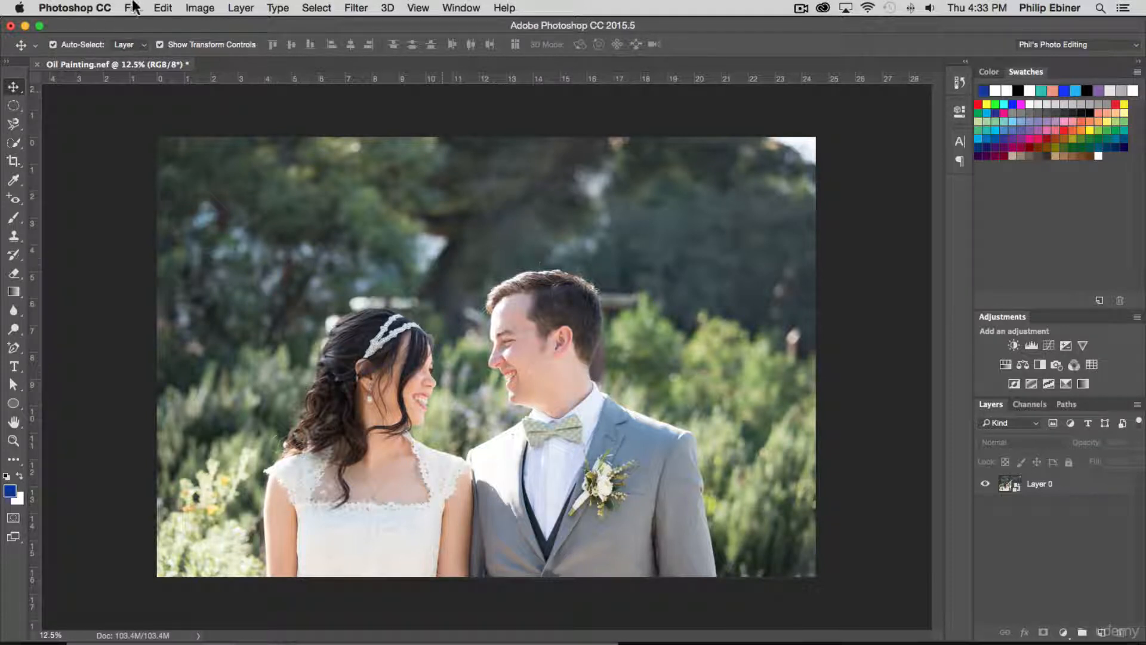
# Check the Use Graphics Processor setting in the Performance preferences.
pyautogui.click(111, 8)
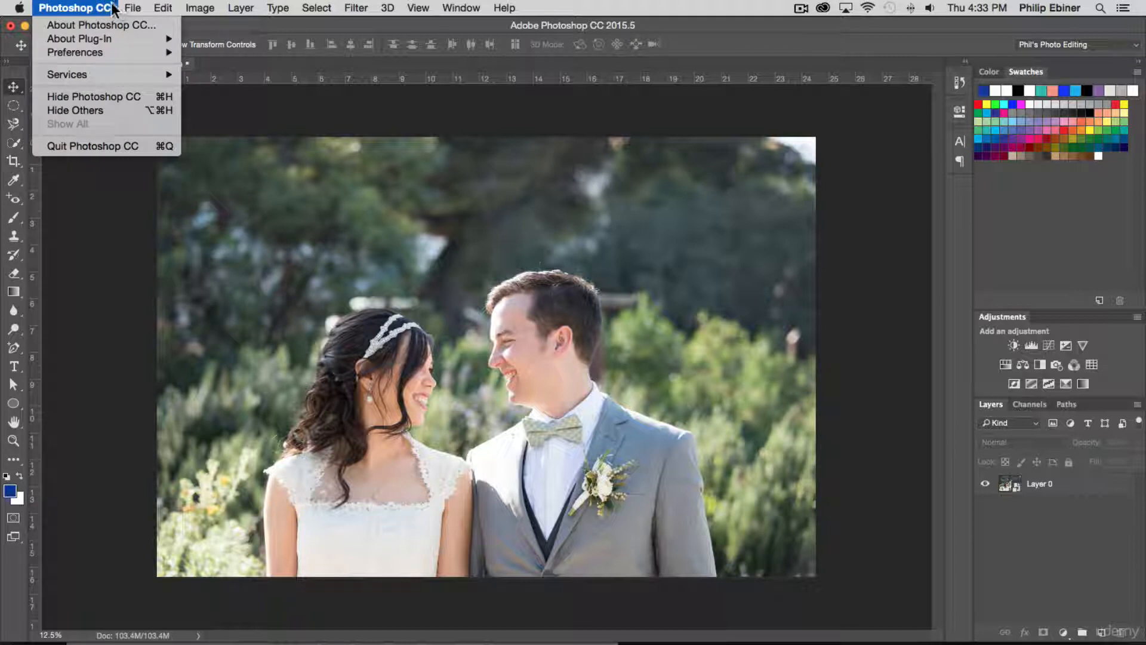
pyautogui.moveTo(80, 52)
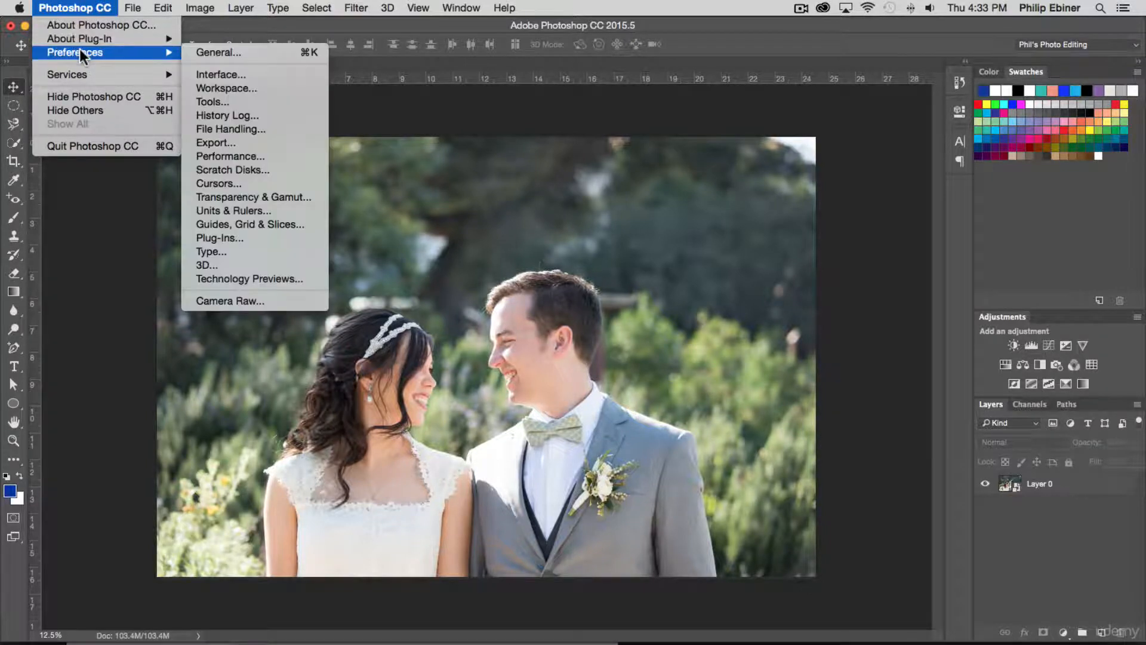
pyautogui.click(225, 155)
pyautogui.moveTo(636, 187)
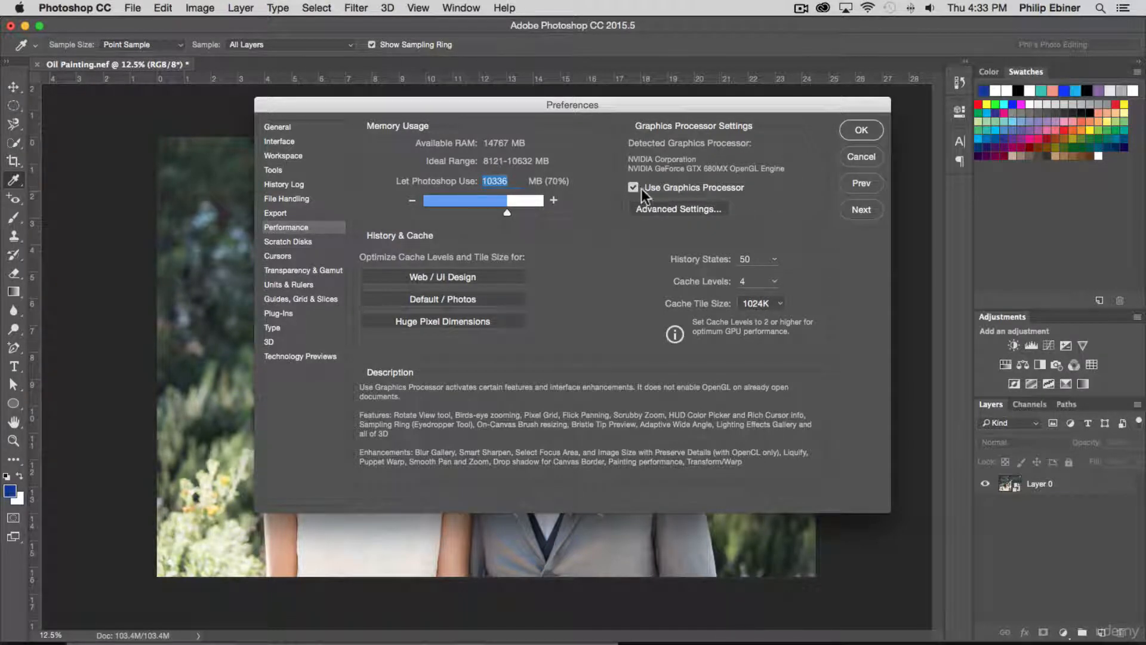
pyautogui.click(860, 130)
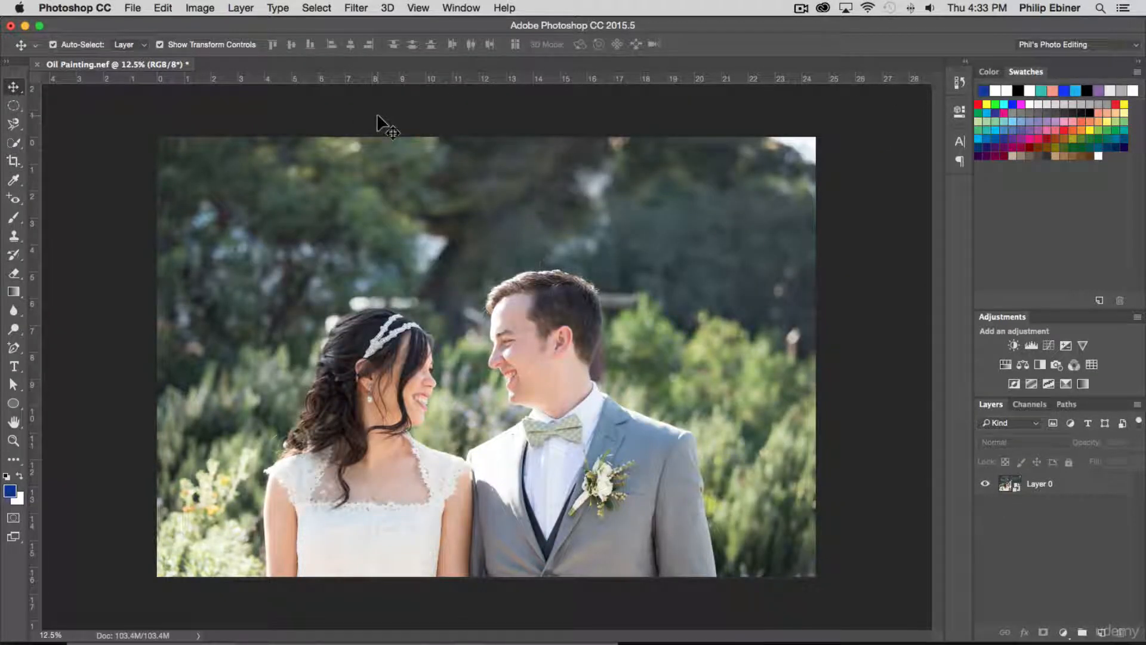
pyautogui.click(1067, 482)
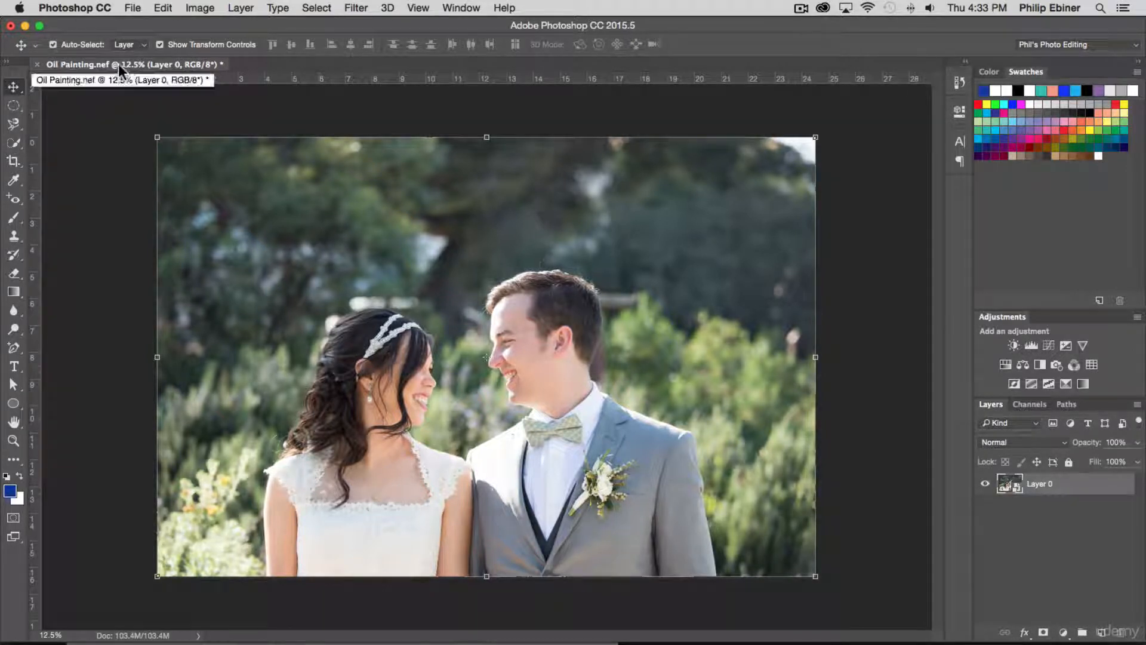
pyautogui.click(99, 156)
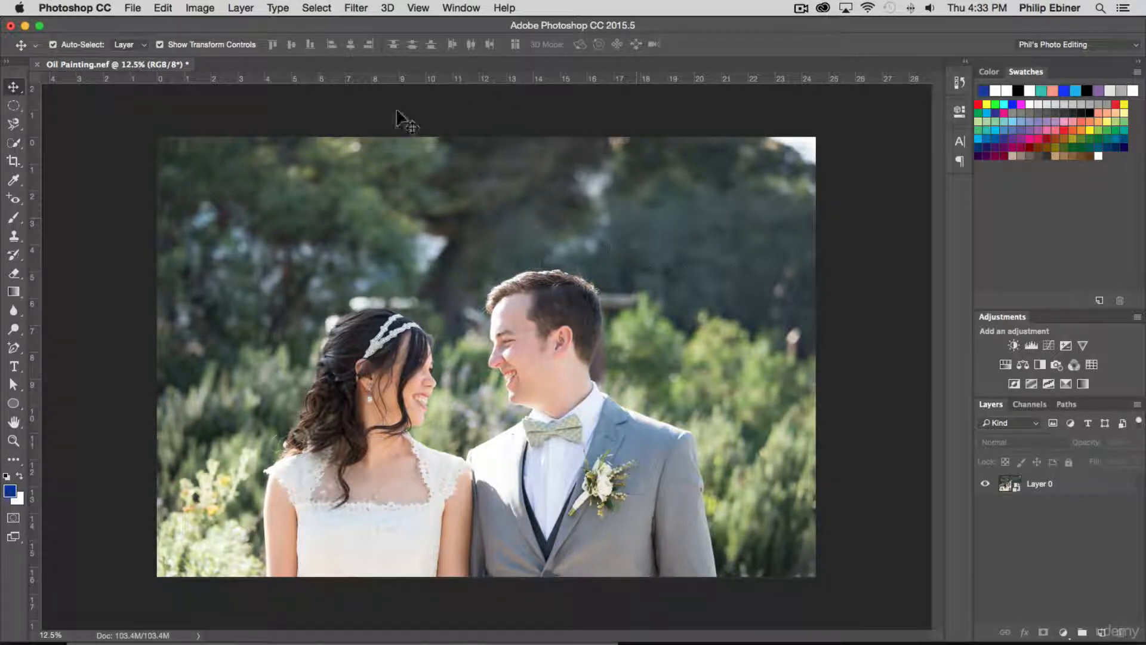
pyautogui.click(365, 9)
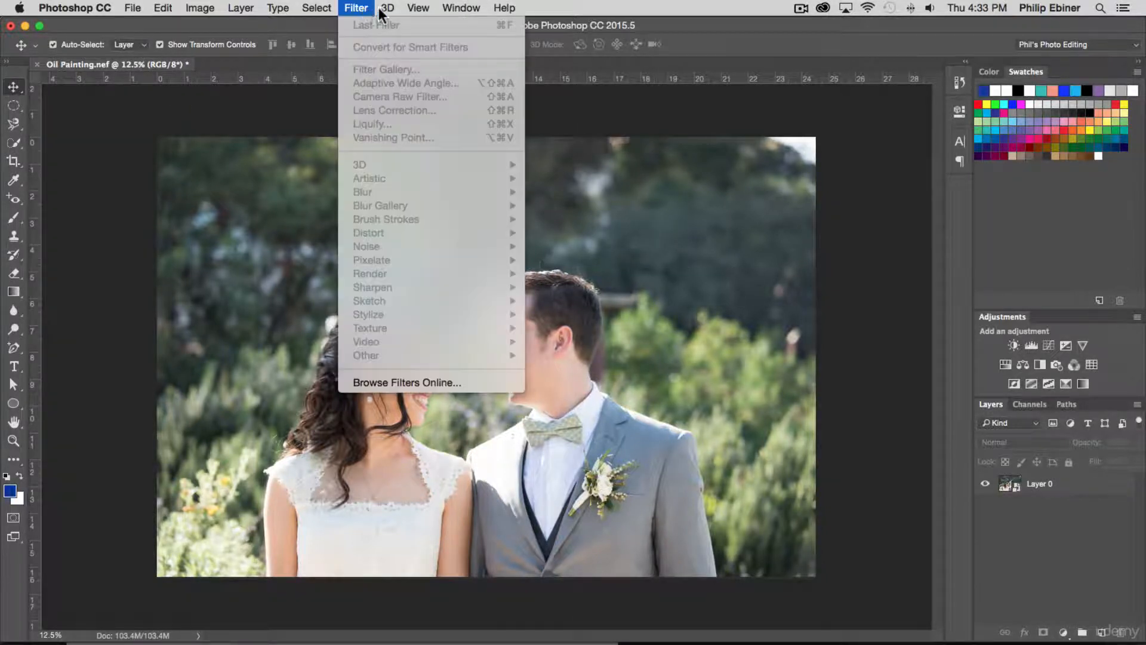
pyautogui.click(745, 325)
# Select the photo layer and open the Oil Paint filter on it, keeping the couple's faces visible beside the dialog.
pyautogui.click(791, 309)
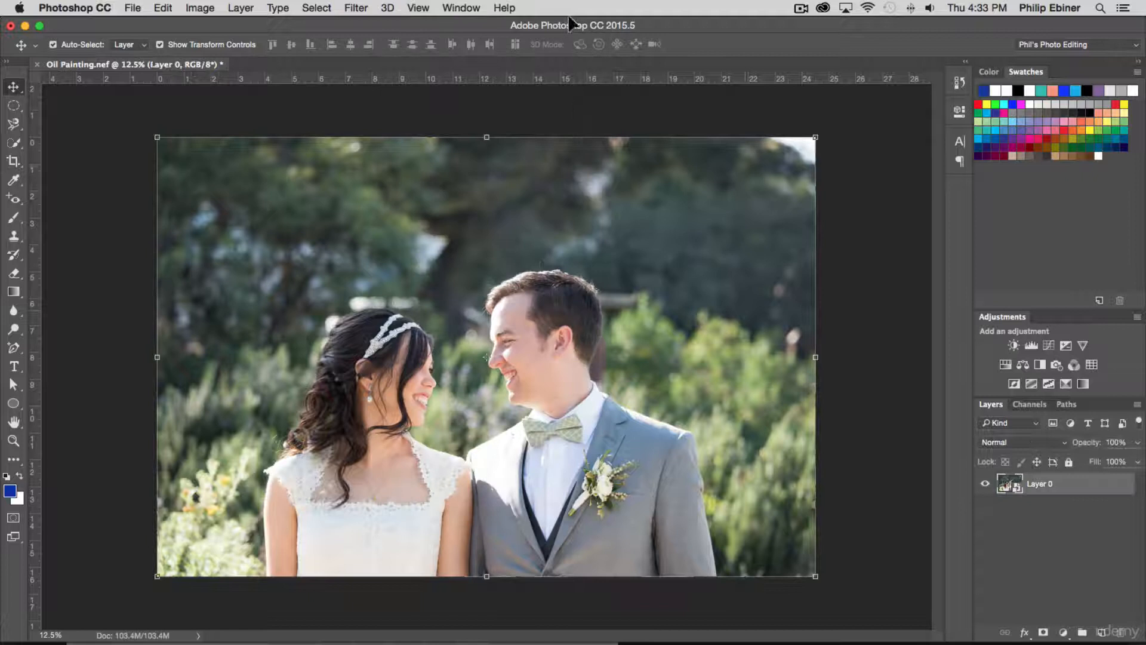
pyautogui.click(364, 8)
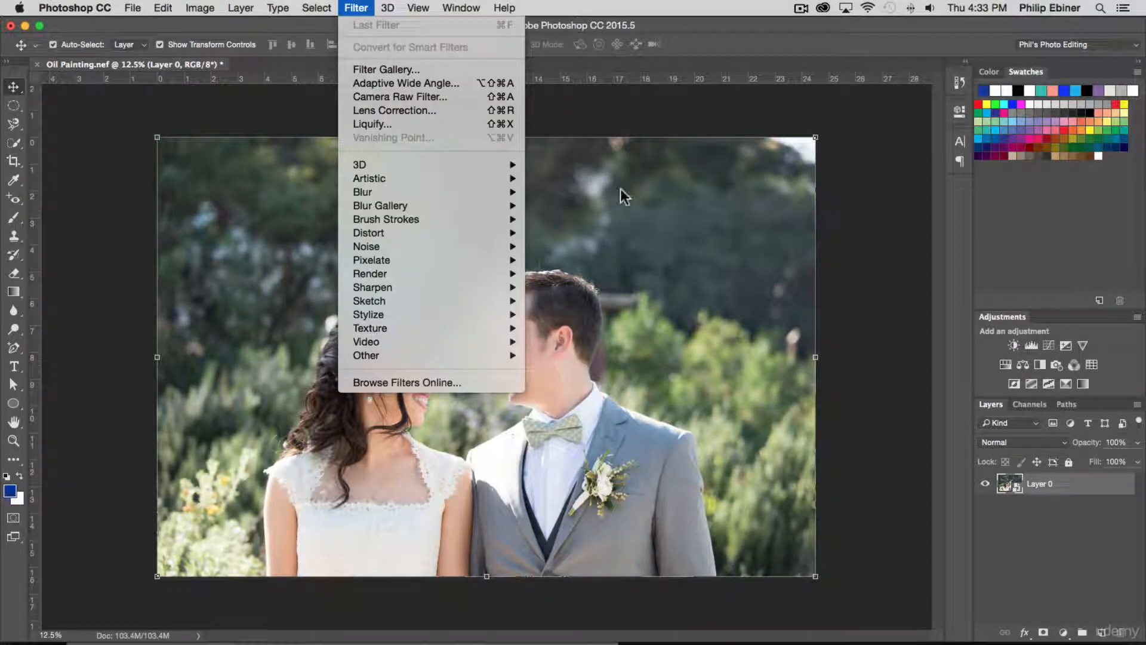
pyautogui.moveTo(374, 302)
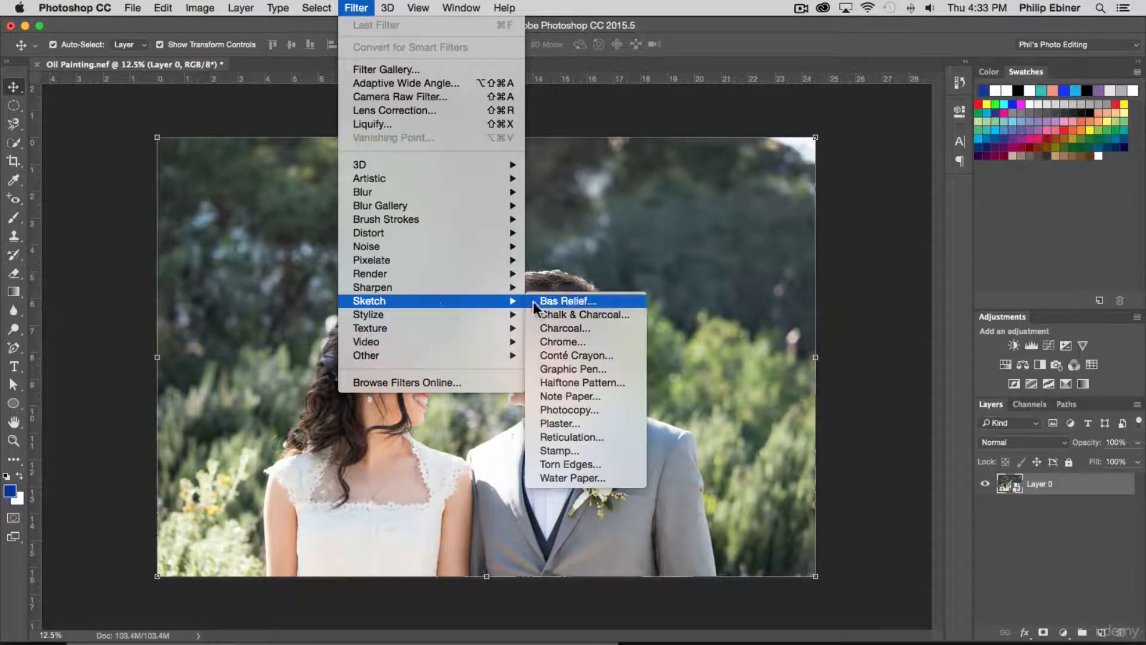
pyautogui.moveTo(481, 315)
pyautogui.click(556, 384)
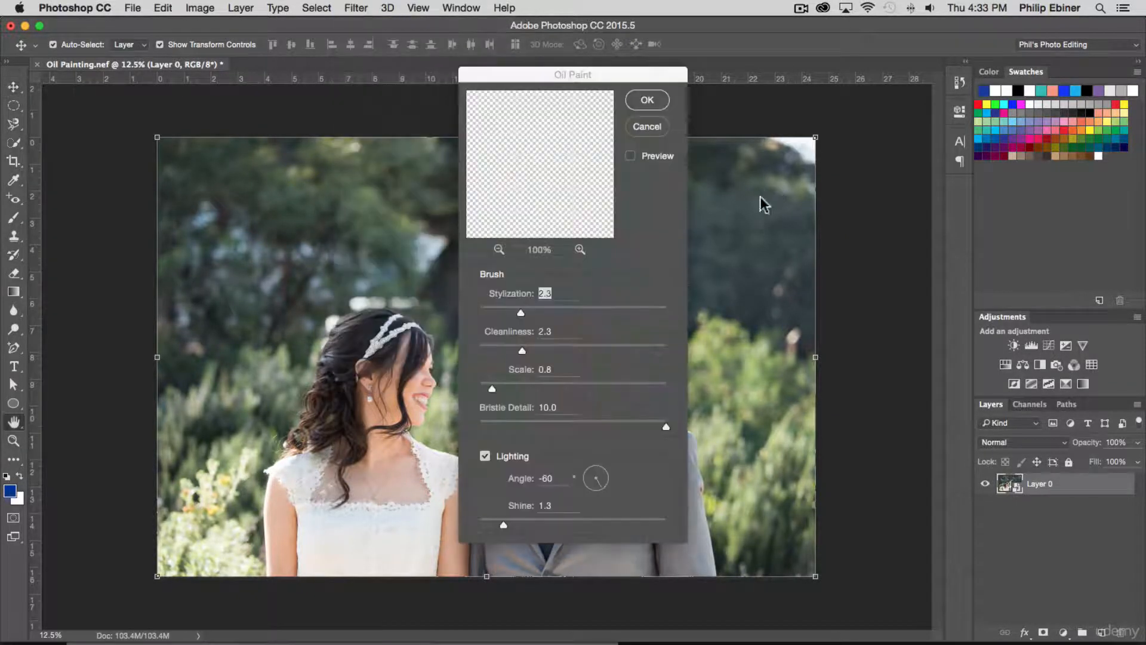
pyautogui.moveTo(569, 76)
pyautogui.mouseDown()
pyautogui.moveTo(694, 103)
pyautogui.moveTo(707, 119)
pyautogui.moveTo(746, 108)
pyautogui.mouseUp()
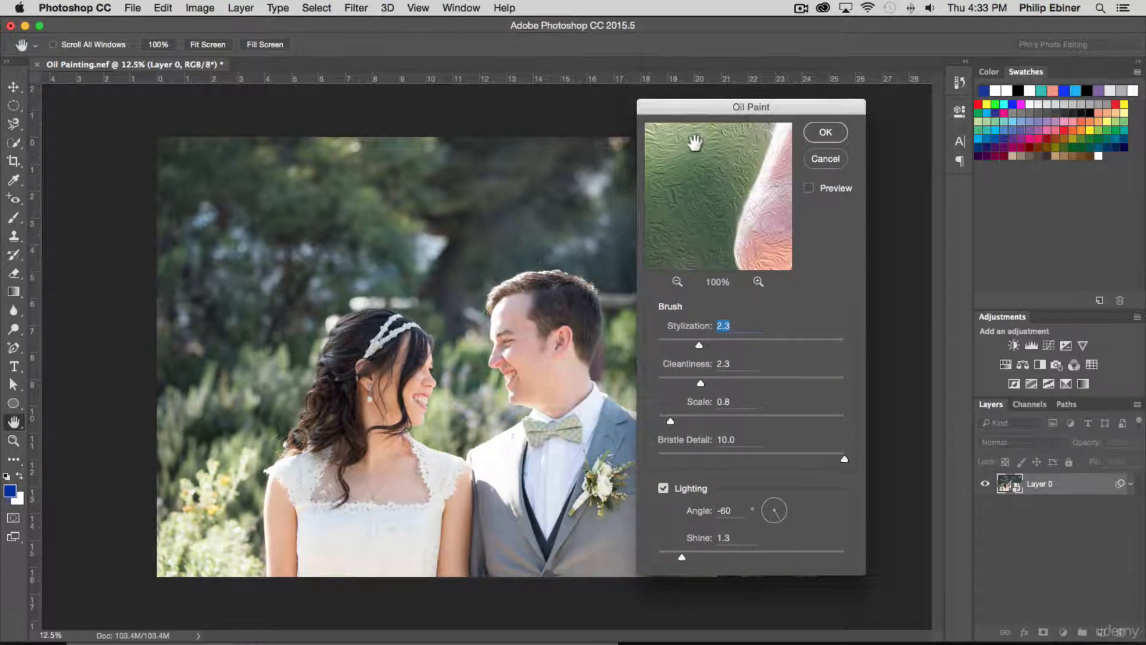
# Zoom the filter's thumbnail preview out to 50% and frame the groom's nose and eye, leaving the full-image preview off.
pyautogui.click(810, 190)
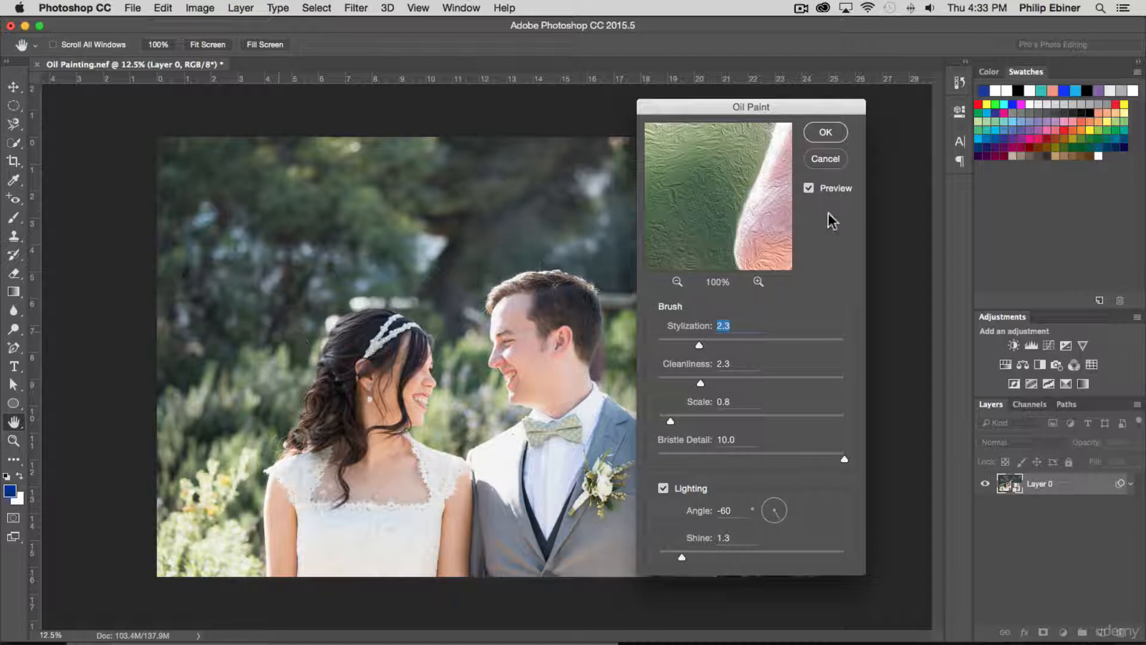
pyautogui.click(810, 188)
pyautogui.click(677, 282)
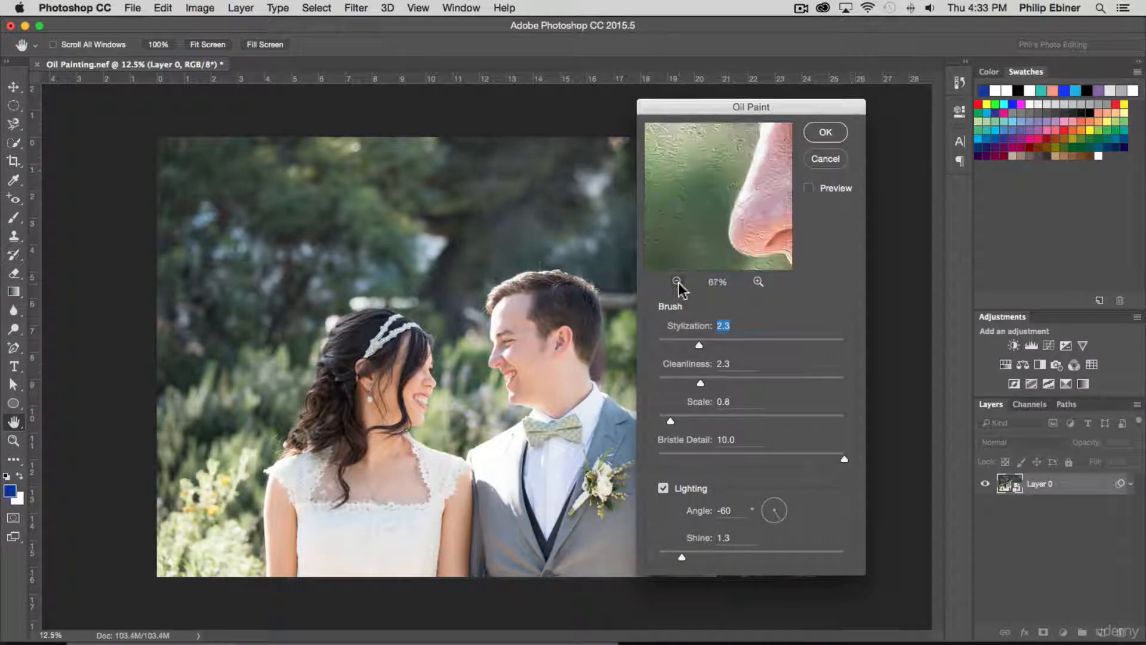
pyautogui.click(677, 281)
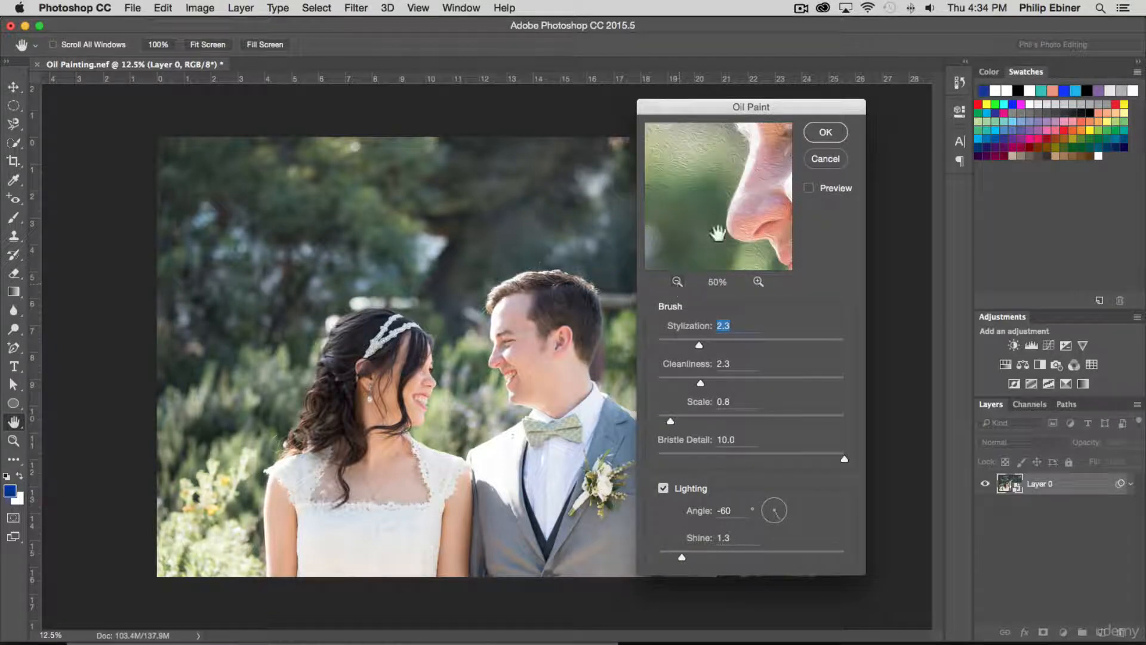
pyautogui.moveTo(741, 195); pyautogui.dragTo(685, 228)
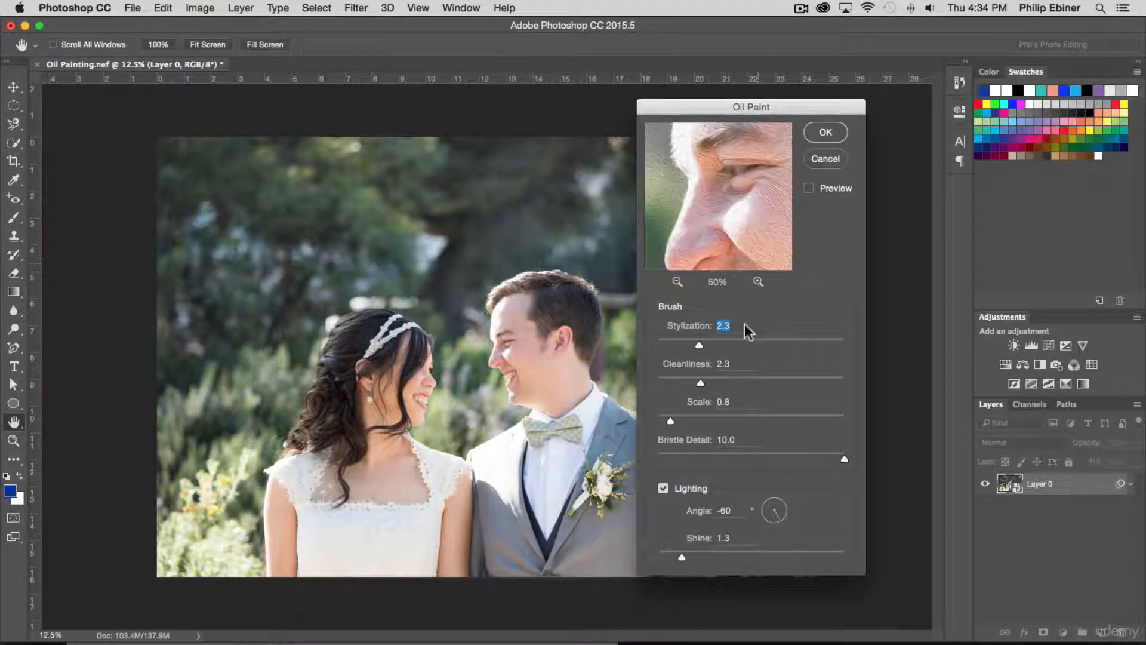
pyautogui.moveTo(699, 348)
pyautogui.mouseDown()
pyautogui.moveTo(782, 350)
pyautogui.moveTo(701, 346)
pyautogui.mouseUp()
pyautogui.moveTo(759, 171); pyautogui.dragTo(638, 204)
pyautogui.moveTo(736, 234)
pyautogui.mouseDown()
pyautogui.moveTo(727, 172)
pyautogui.moveTo(743, 199)
pyautogui.mouseUp()
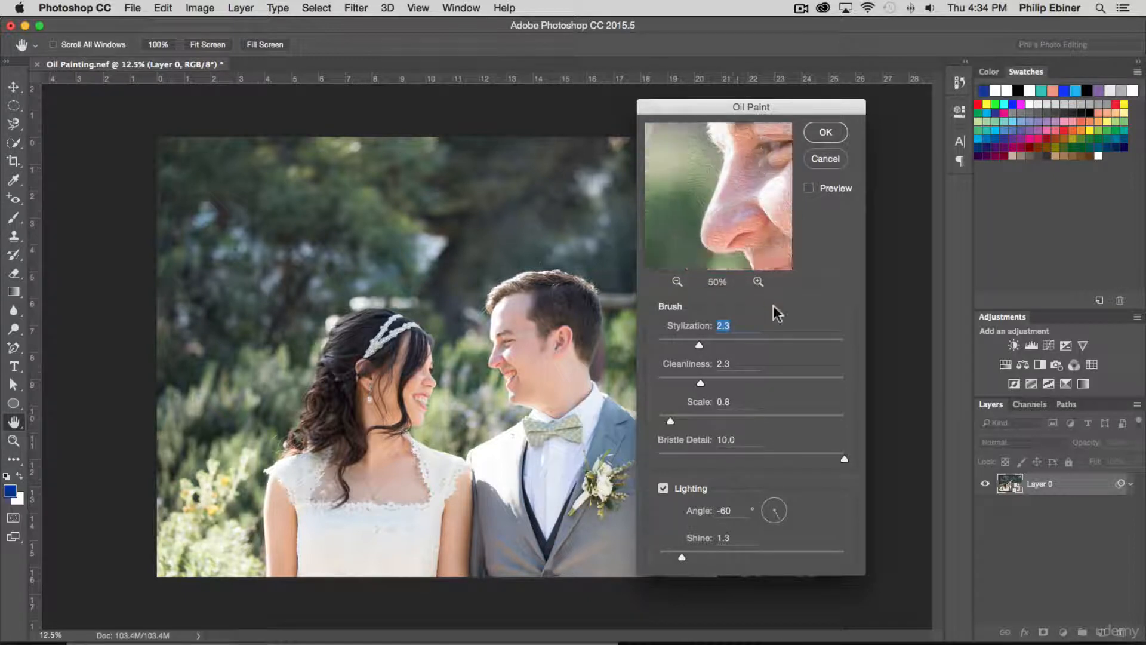
# Set the oil paint brush Stylization to 7.1 and Cleanliness to 1.5.
pyautogui.moveTo(695, 346); pyautogui.dragTo(791, 347)
pyautogui.moveTo(701, 382); pyautogui.dragTo(786, 383)
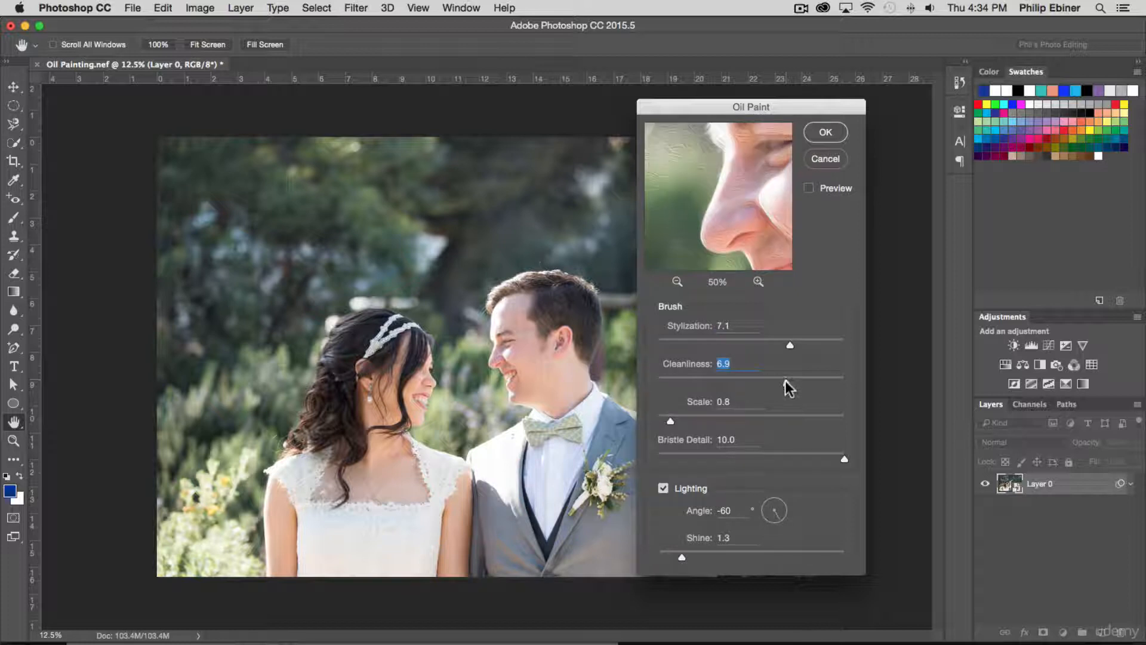
pyautogui.moveTo(787, 385); pyautogui.dragTo(818, 385)
pyautogui.moveTo(688, 382); pyautogui.dragTo(685, 385)
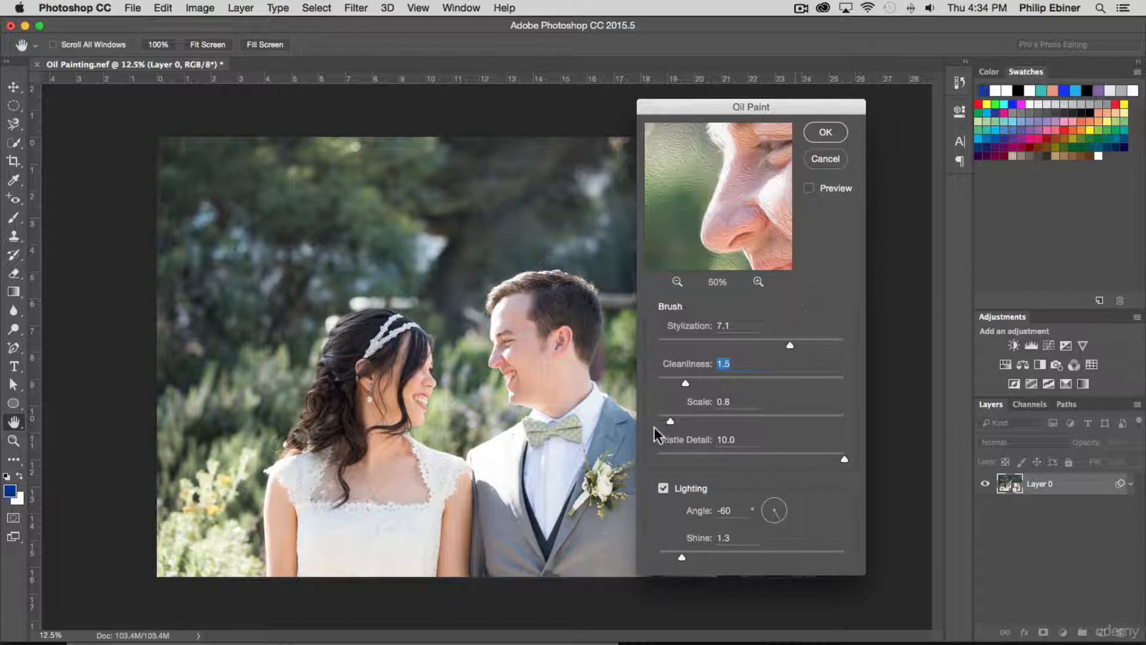
# Set the oil paint brush Scale to 1.7 and Bristle Detail to 1.7.
pyautogui.moveTo(669, 421); pyautogui.dragTo(801, 422)
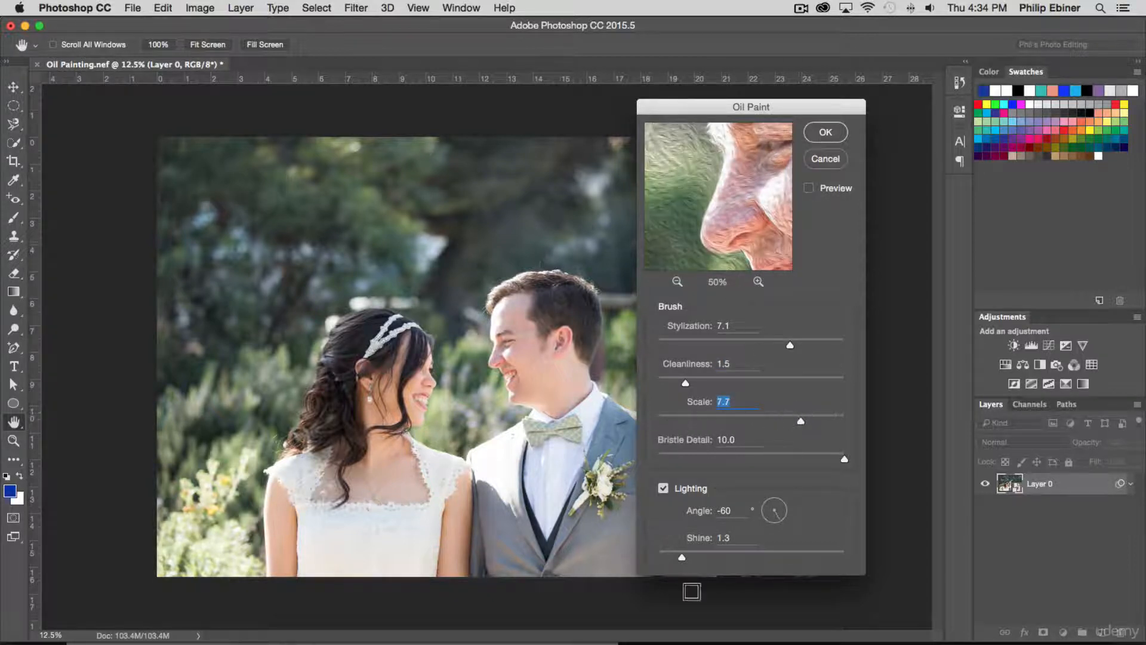
pyautogui.moveTo(809, 423); pyautogui.dragTo(669, 421)
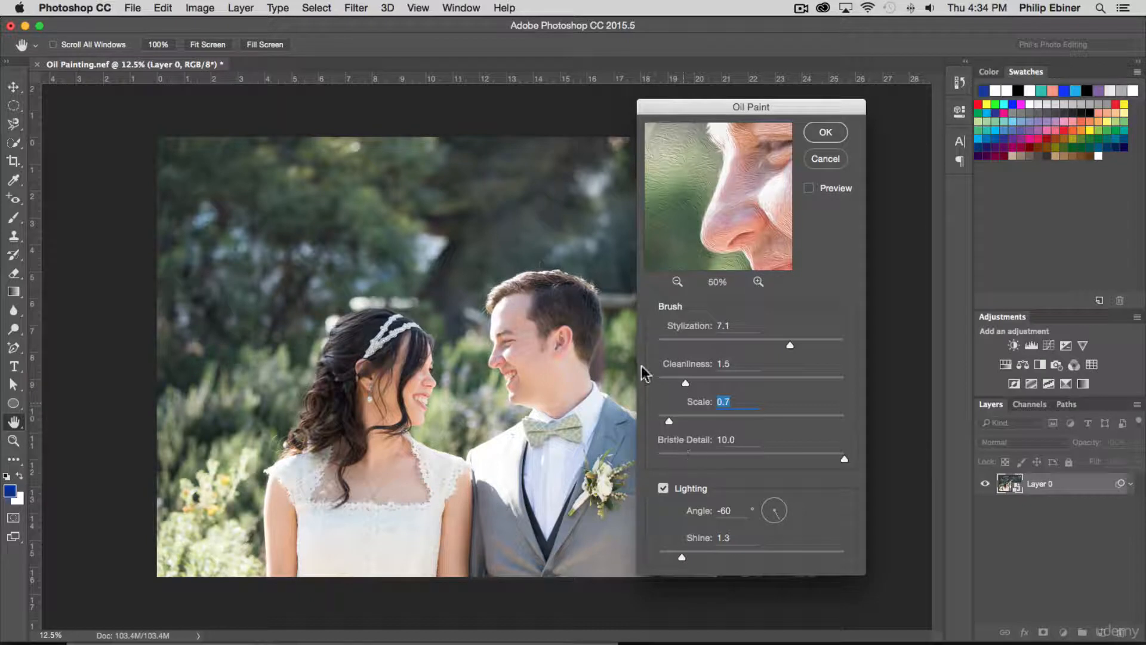
pyautogui.moveTo(742, 417); pyautogui.dragTo(688, 421)
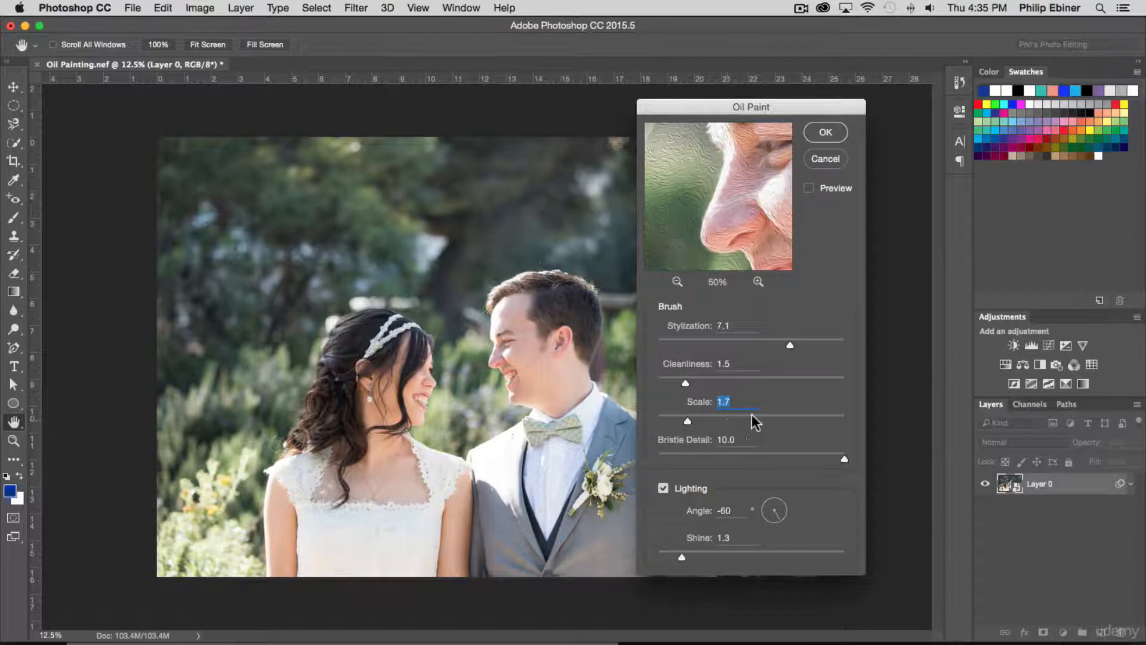
pyautogui.moveTo(844, 463); pyautogui.dragTo(741, 460)
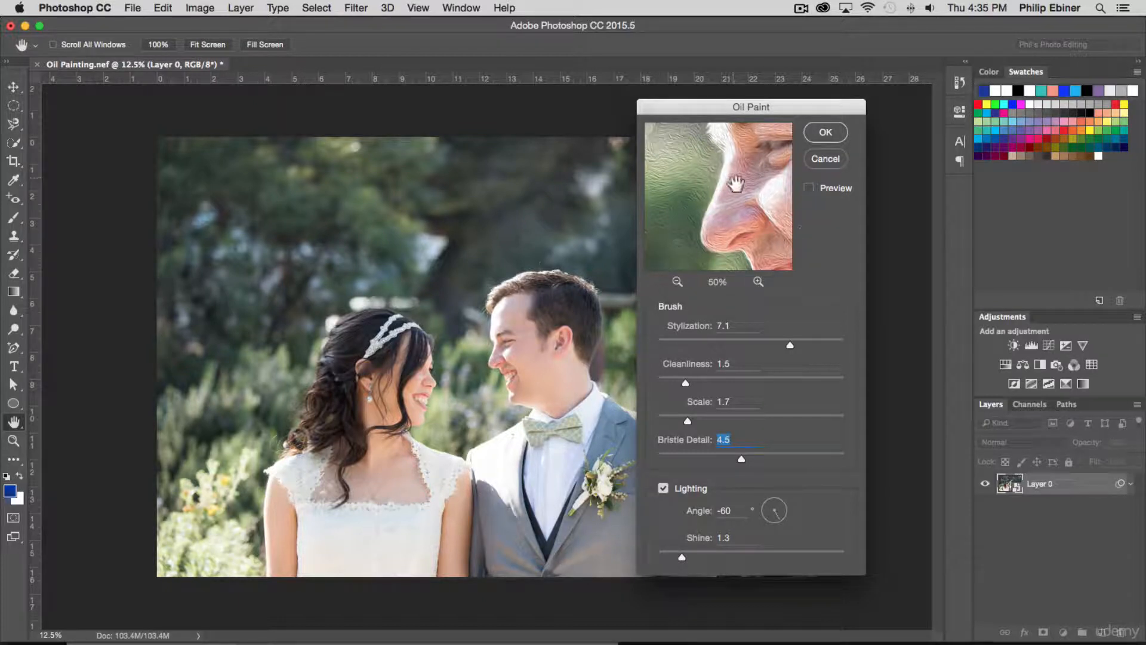
pyautogui.moveTo(741, 460); pyautogui.dragTo(691, 460)
# Set the lighting Shine to 1.1, adjust the light angle, and apply the Oil Paint filter to the layer.
pyautogui.moveTo(770, 558); pyautogui.dragTo(794, 554)
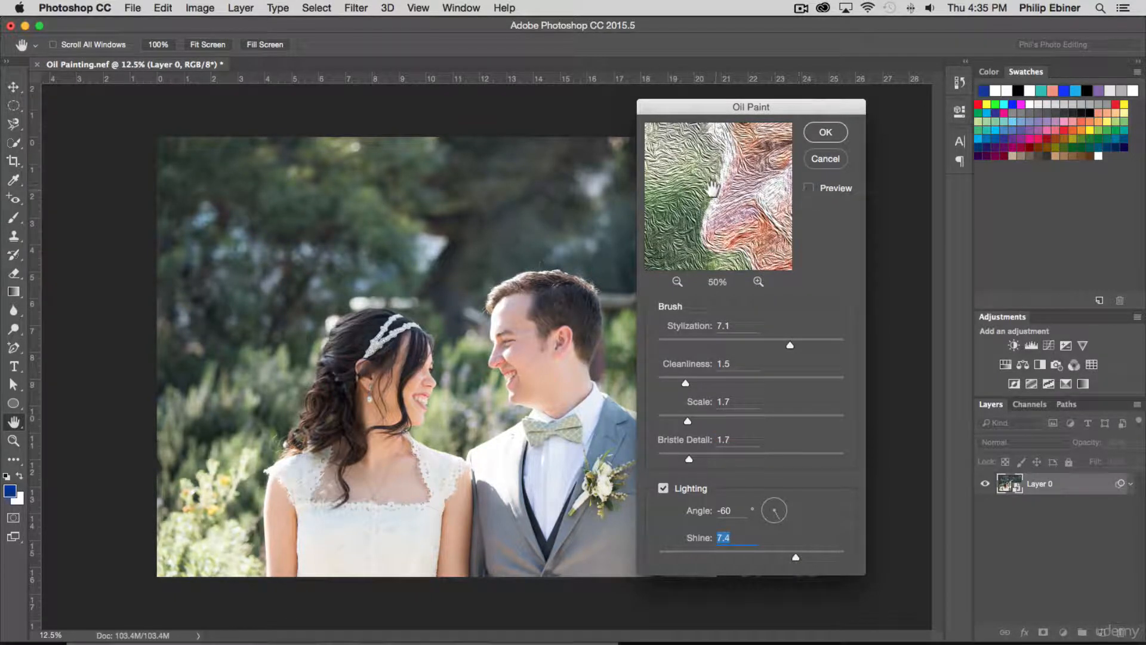
pyautogui.moveTo(796, 558); pyautogui.dragTo(678, 562)
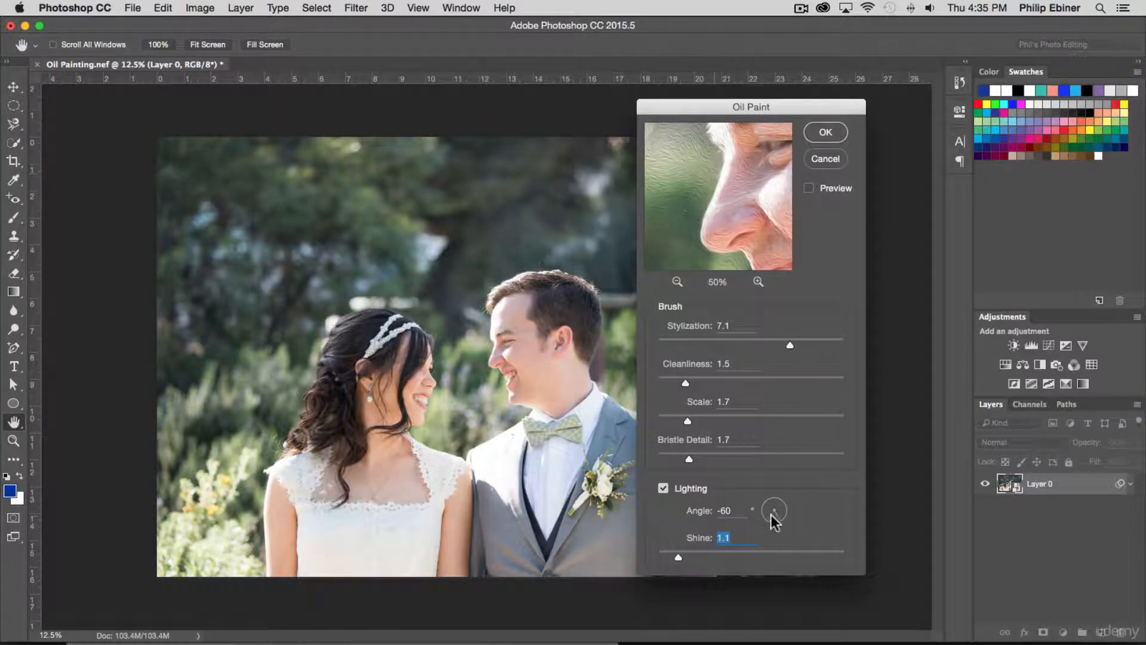
pyautogui.moveTo(693, 513); pyautogui.dragTo(667, 517)
pyautogui.click(809, 189)
pyautogui.click(827, 132)
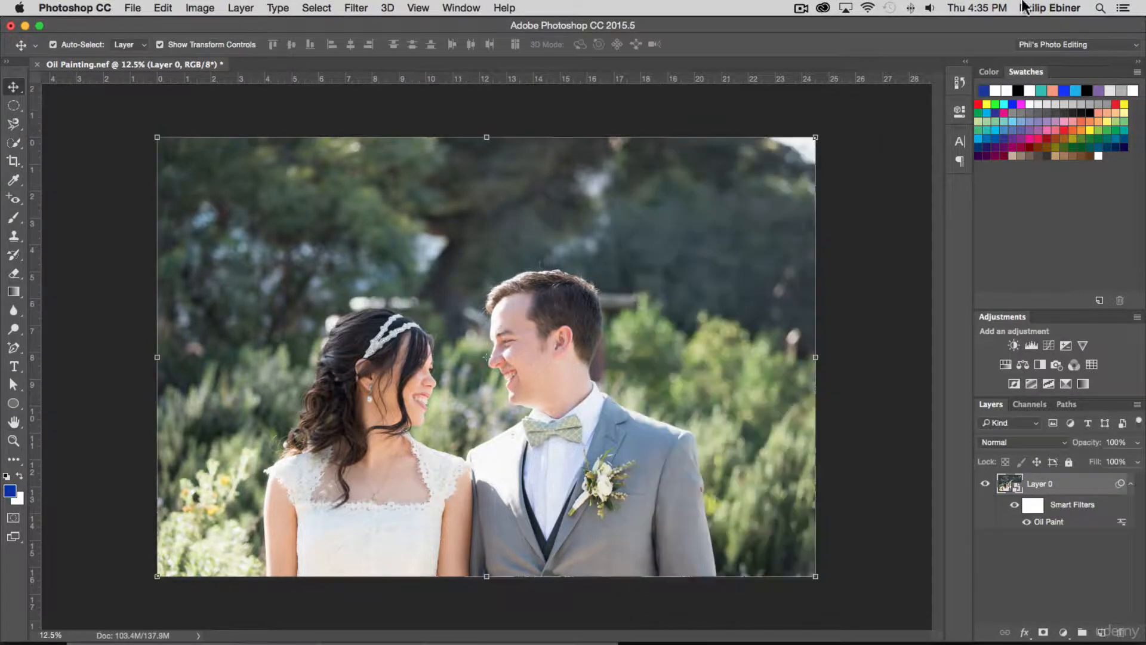
# Examine the oil paint texture on the couple's faces up close, at up to 66.67% zoom, and return to the full photo.
pyautogui.click(13, 441)
pyautogui.click(480, 376)
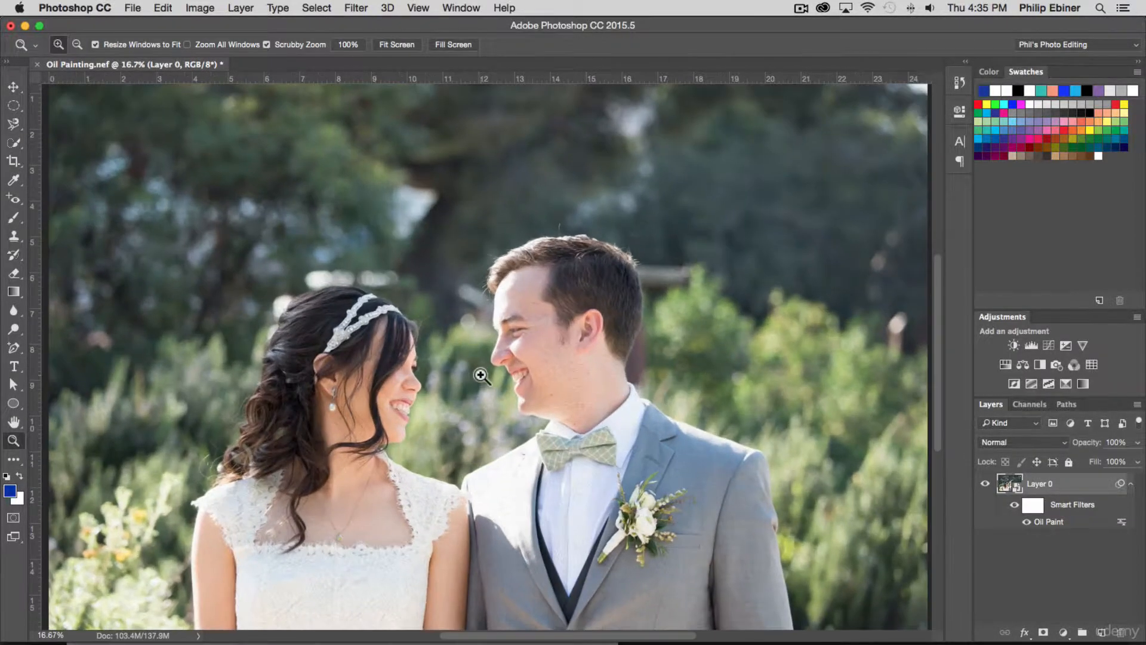
pyautogui.click(466, 422)
pyautogui.click(496, 358)
pyautogui.click(430, 359)
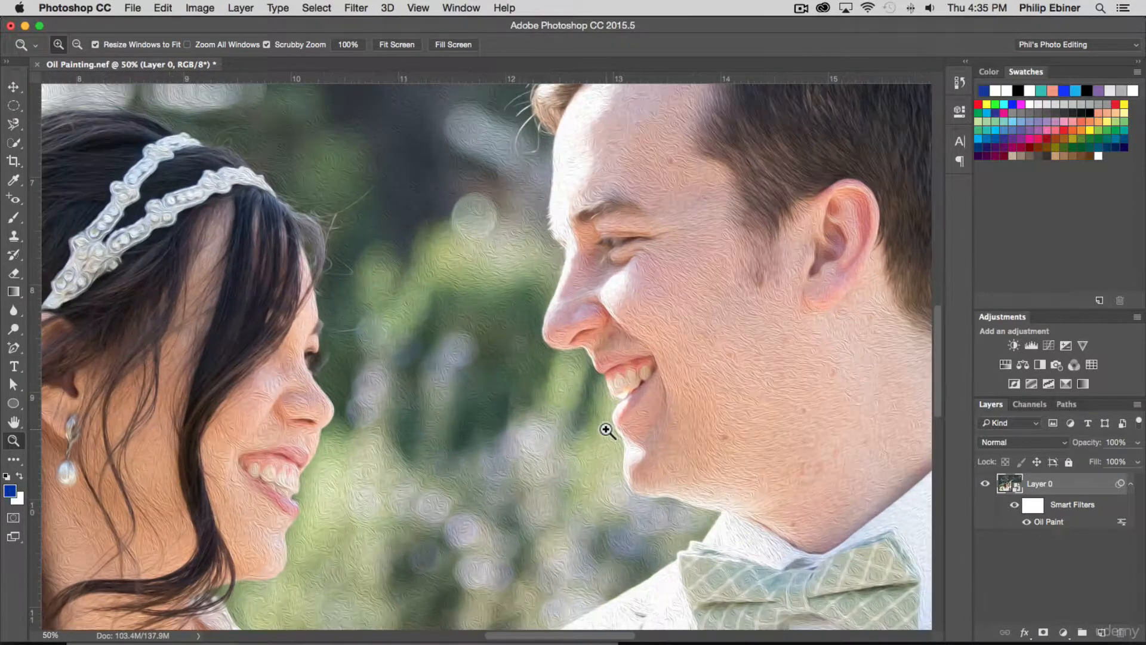
pyautogui.click(442, 389)
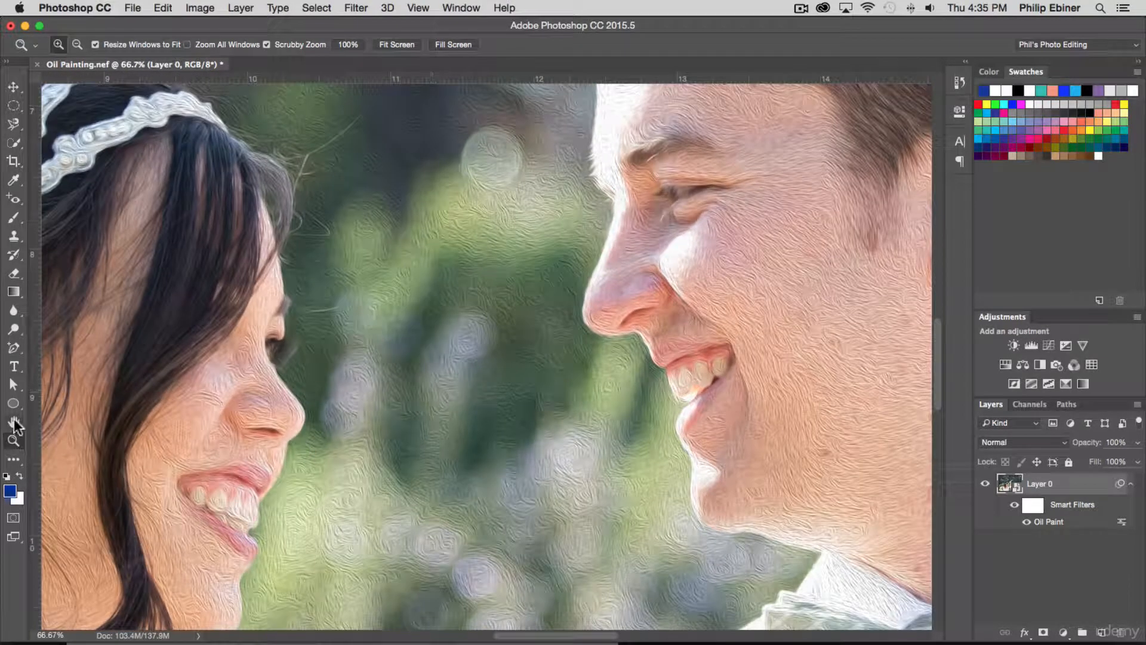
pyautogui.keyDown('alt'); pyautogui.click(526, 278); pyautogui.keyUp('alt')
pyautogui.keyDown('alt'); pyautogui.click(562, 281); pyautogui.keyUp('alt')
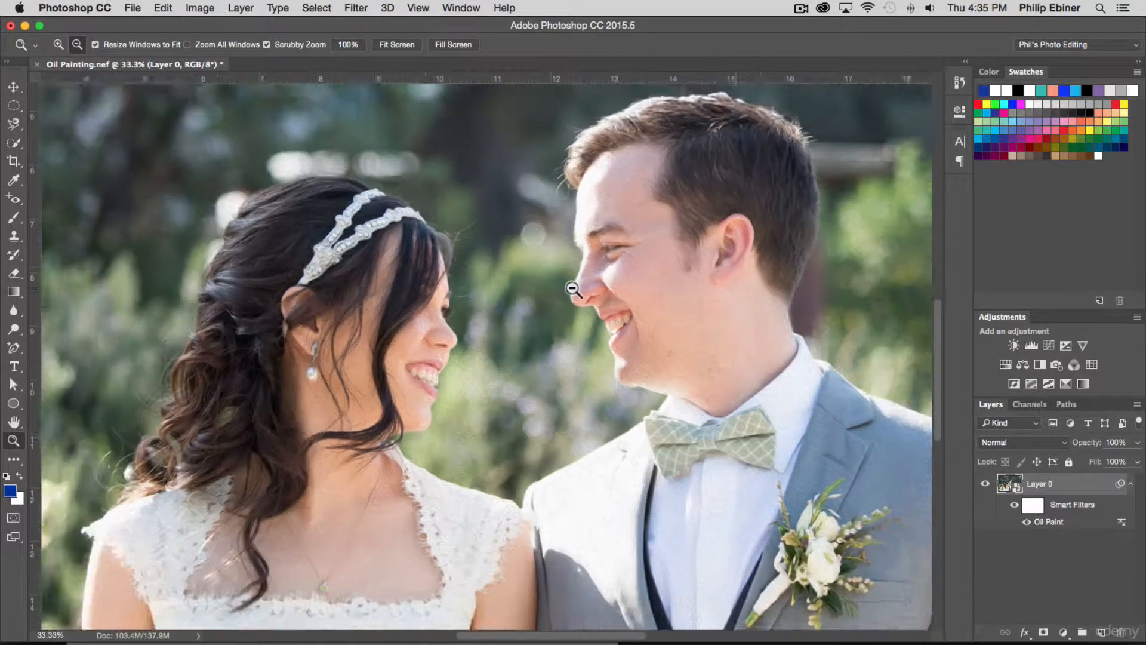
pyautogui.keyDown('alt'); pyautogui.click(573, 289); pyautogui.keyUp('alt')
pyautogui.keyDown('alt'); pyautogui.click(695, 329); pyautogui.keyUp('alt')
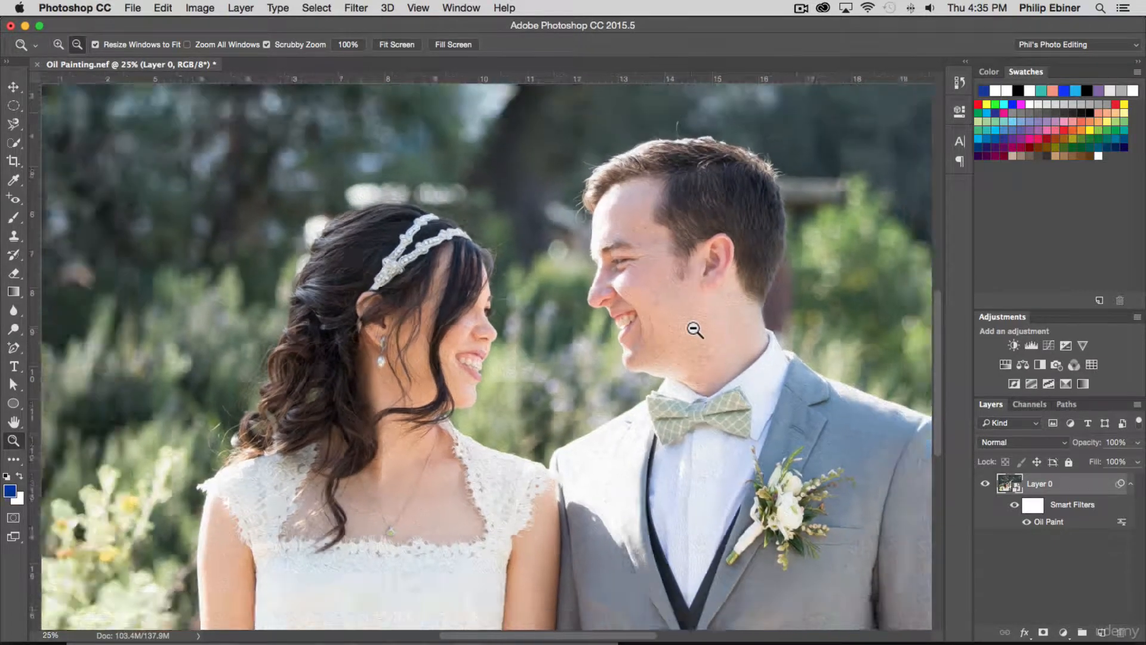
pyautogui.keyDown('alt'); pyautogui.click(695, 329); pyautogui.keyUp('alt')
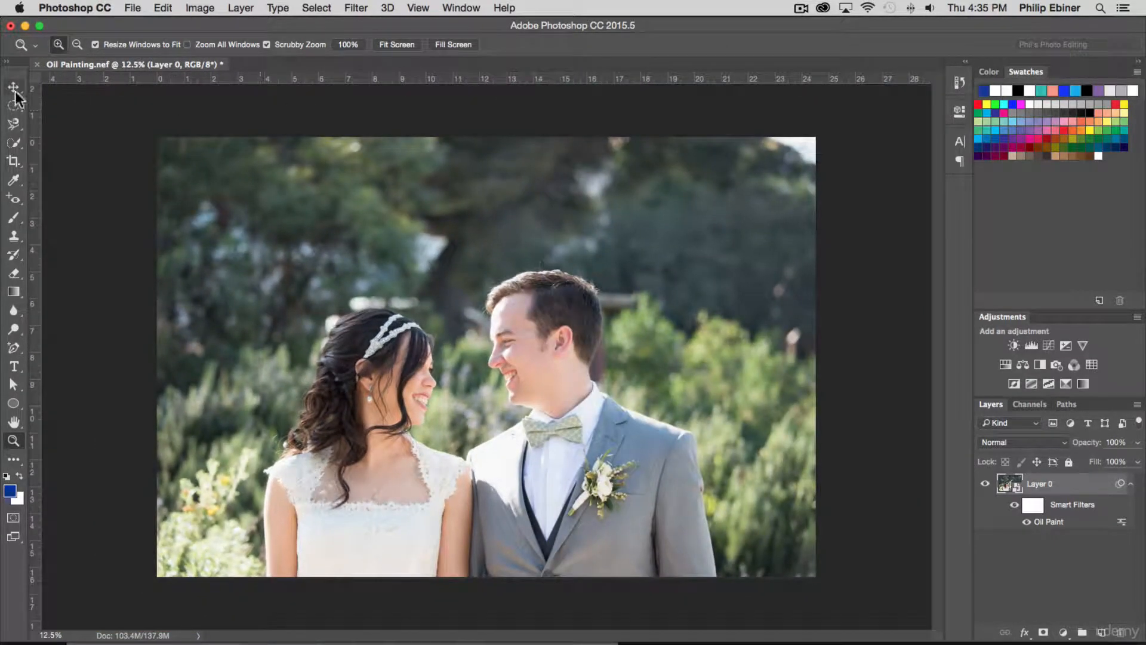
# Crop the photo more tightly around the couple at its original ratio, trimming the background above and beside them.
pyautogui.click(13, 161)
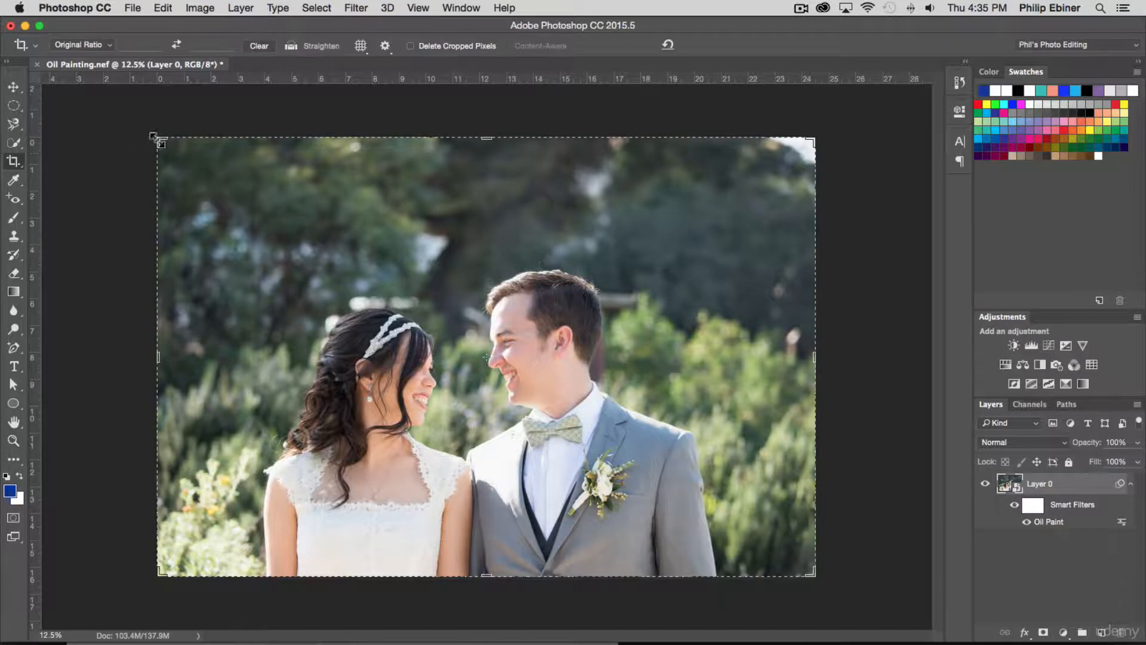
pyautogui.moveTo(161, 146); pyautogui.dragTo(230, 219)
pyautogui.moveTo(206, 201); pyautogui.dragTo(197, 193)
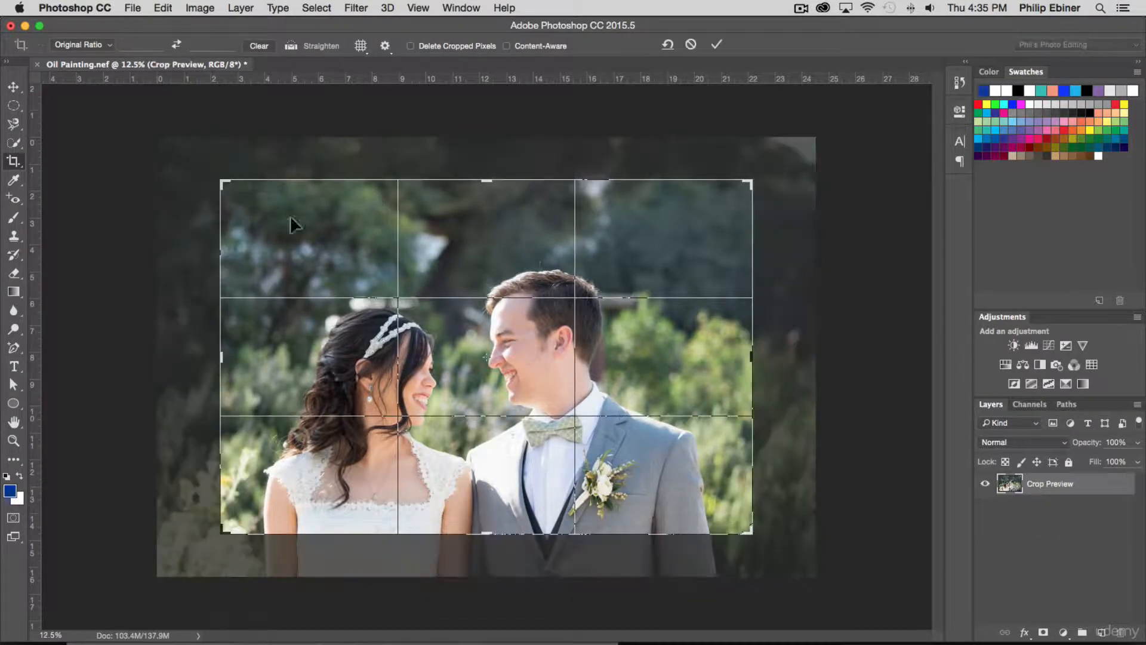
pyautogui.moveTo(517, 262); pyautogui.dragTo(514, 230)
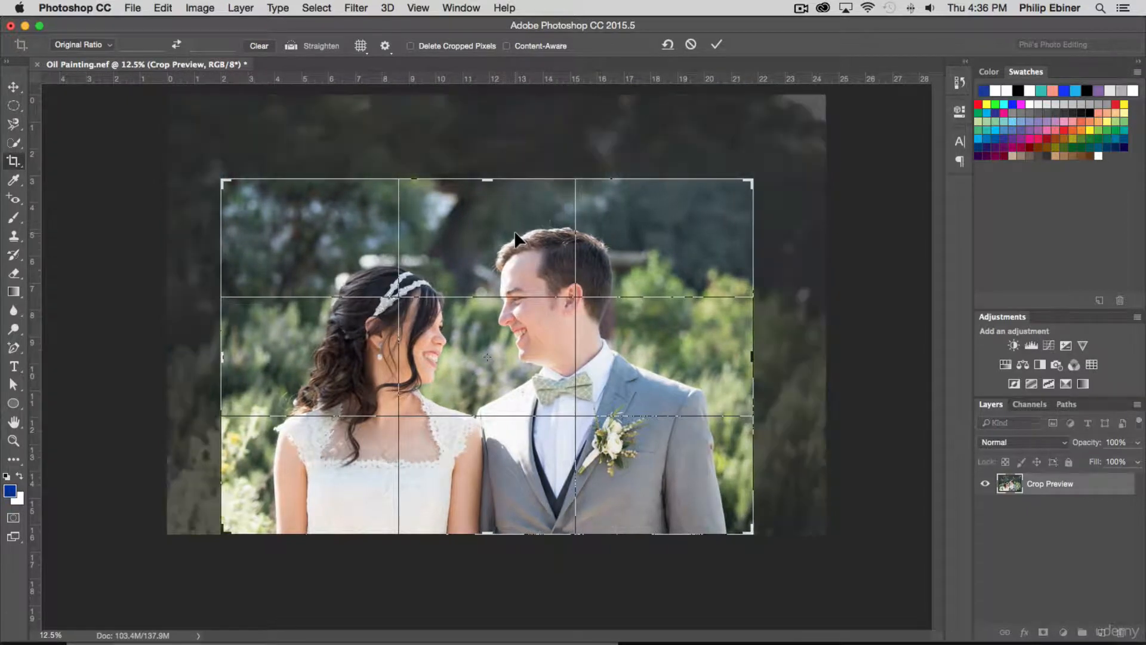
pyautogui.press('Return')
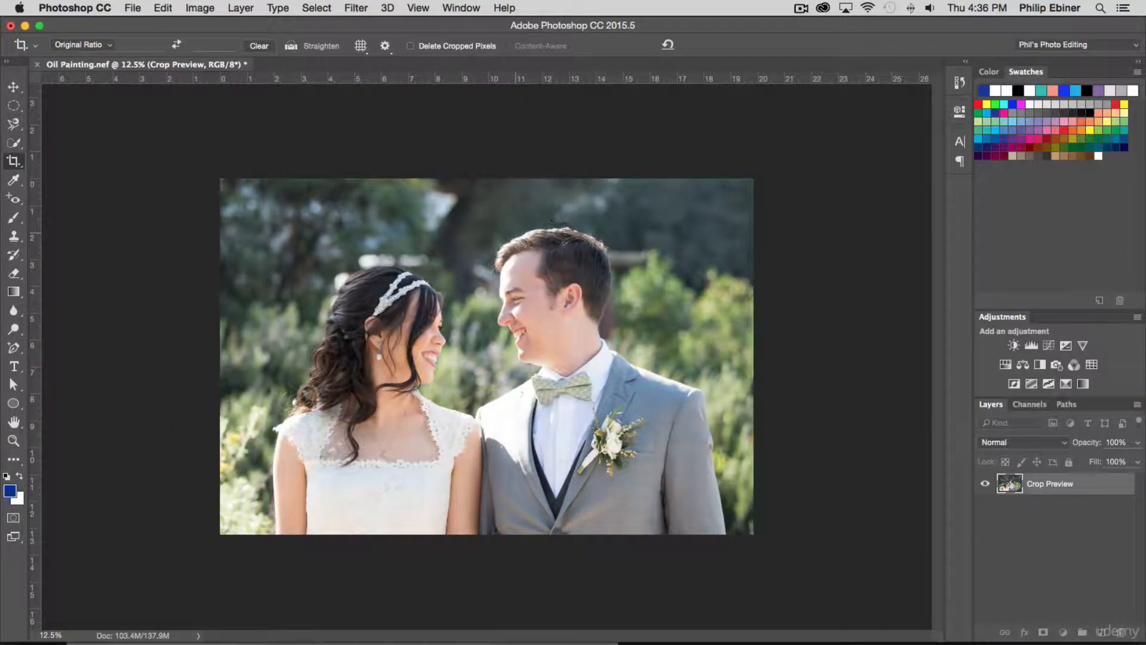
# Reopen the Oil Paint smart filter settings and set the brush Stylization to 8.8.
pyautogui.press('z')
pyautogui.click(474, 339)
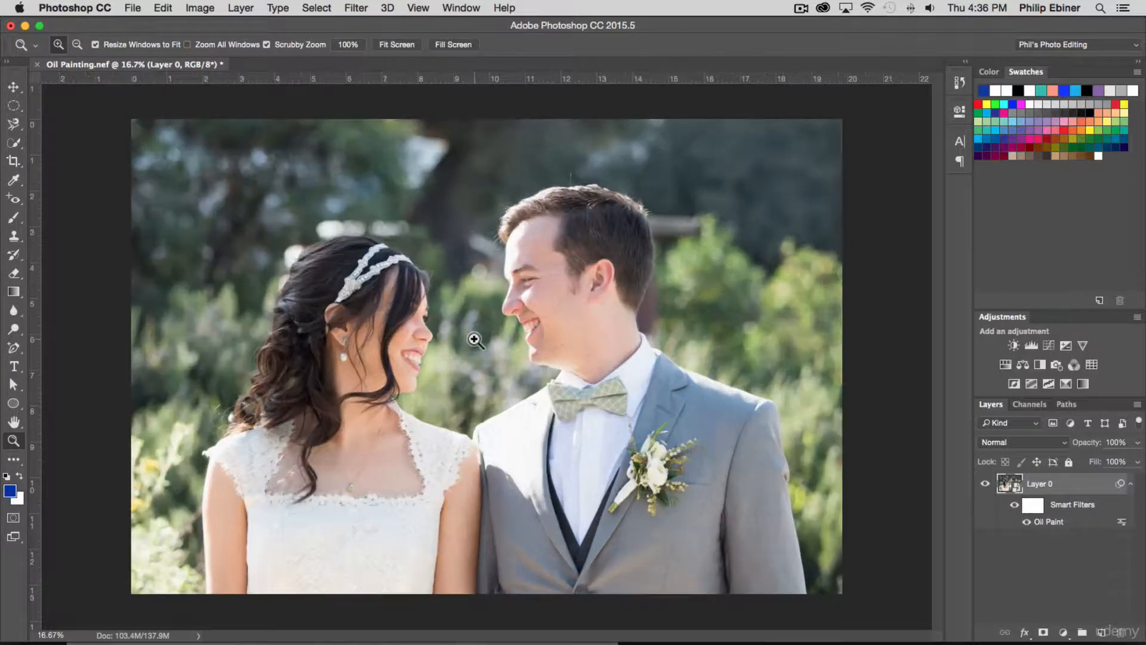
pyautogui.click(635, 379)
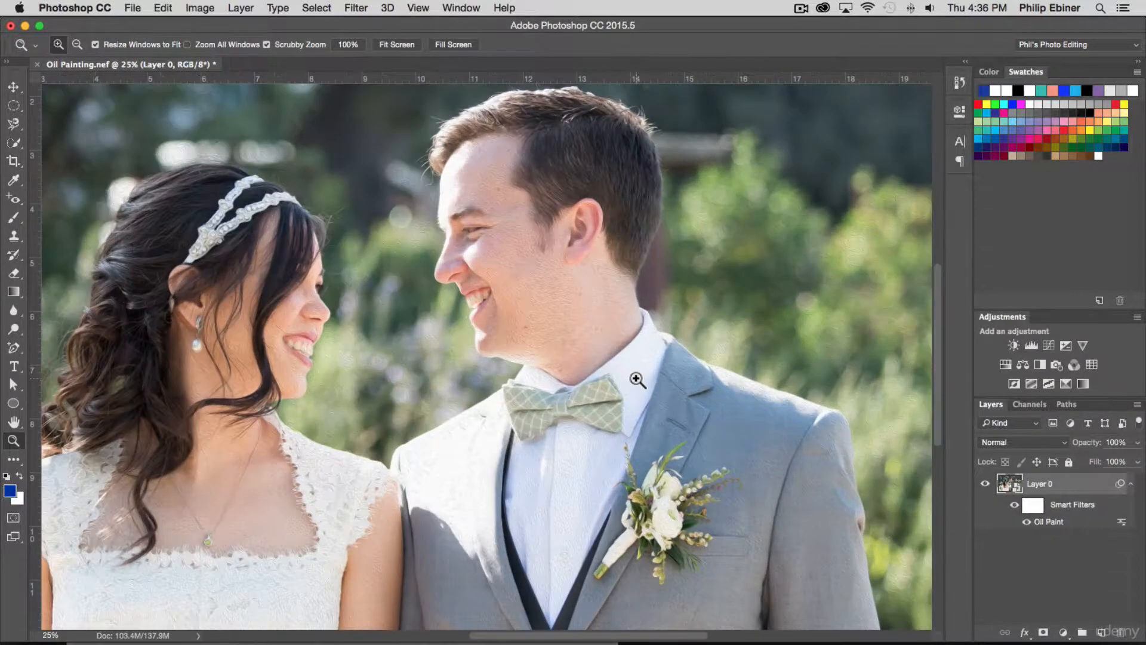
pyautogui.moveTo(352, 297); pyautogui.dragTo(447, 343)
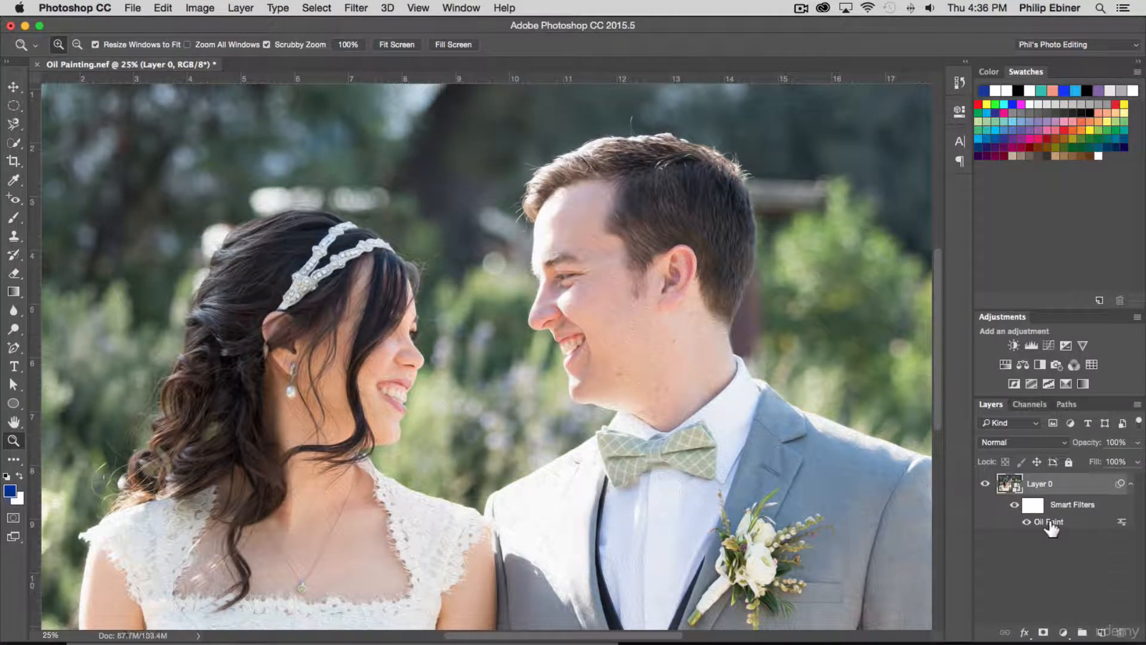
pyautogui.doubleClick(1051, 523)
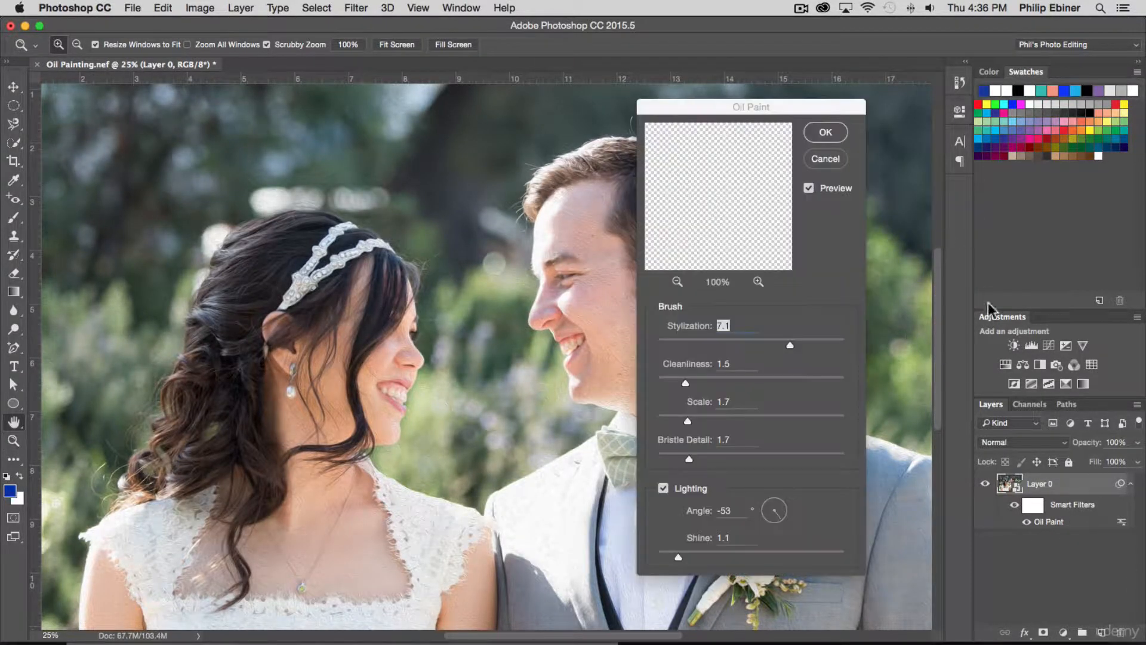
pyautogui.moveTo(736, 107); pyautogui.dragTo(794, 97)
pyautogui.moveTo(848, 335); pyautogui.dragTo(757, 332)
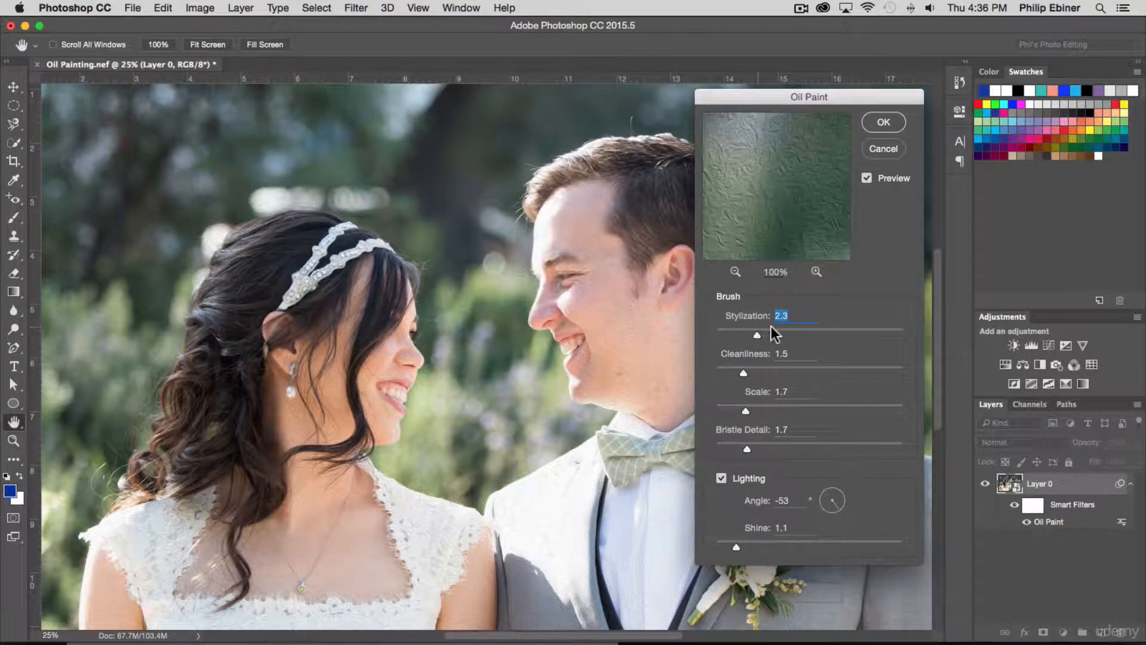
pyautogui.click(880, 333)
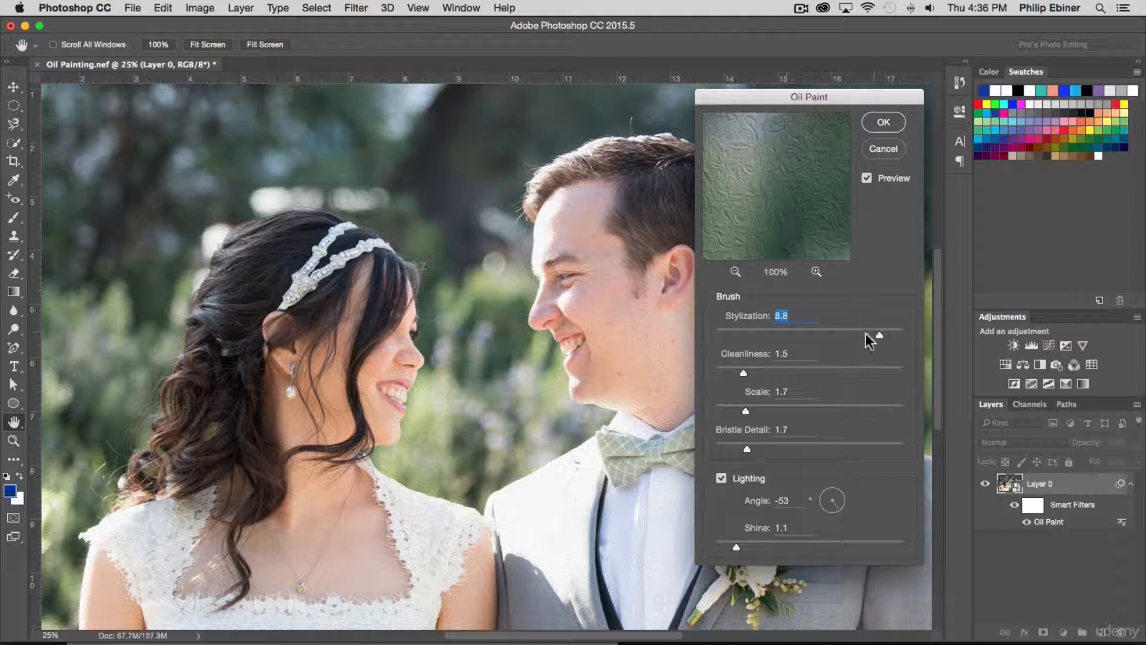
# Set the oil paint brush Cleanliness to 3.9 and Scale to 3.2, and apply the changed filter settings.
pyautogui.click(787, 369)
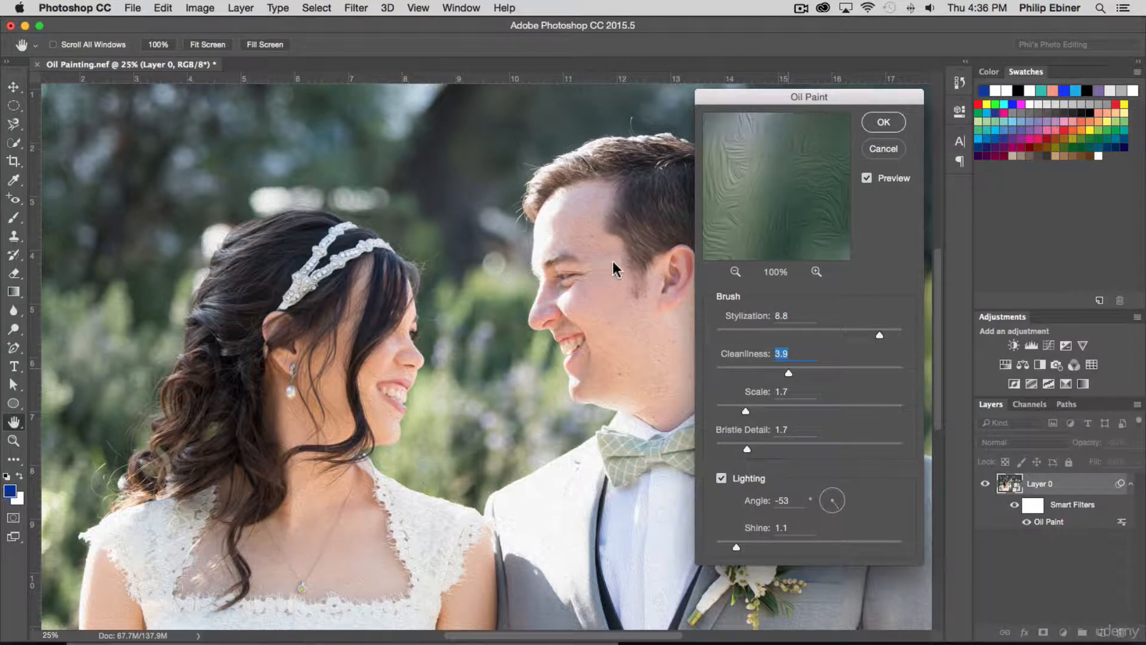
pyautogui.click(798, 405)
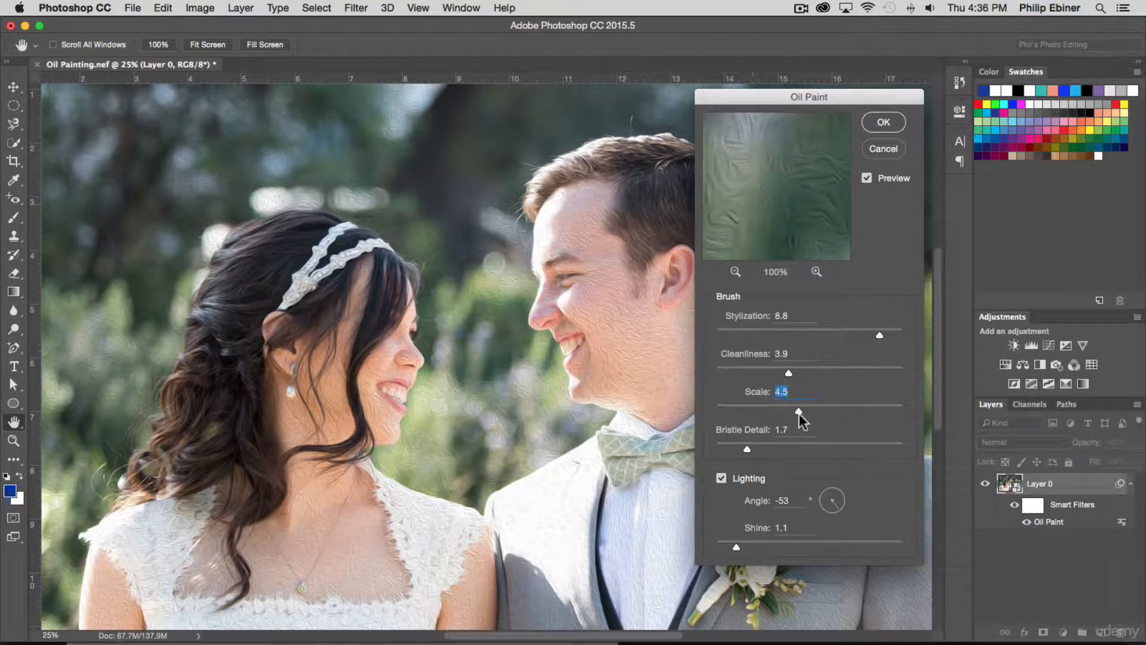
pyautogui.moveTo(799, 413); pyautogui.dragTo(773, 409)
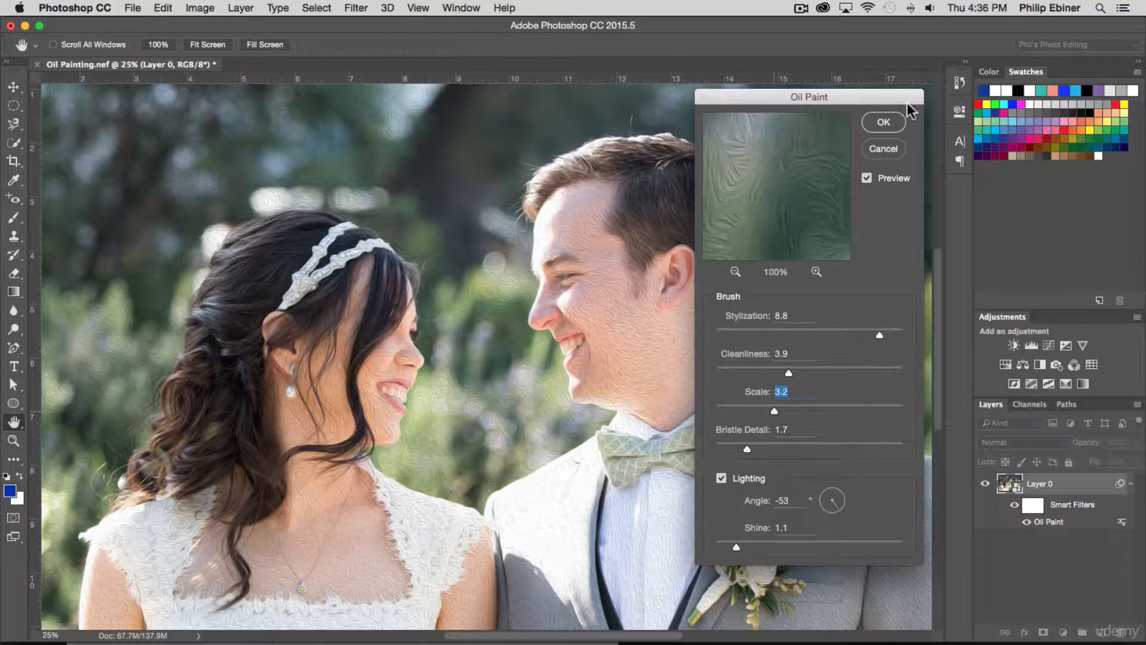
pyautogui.click(884, 122)
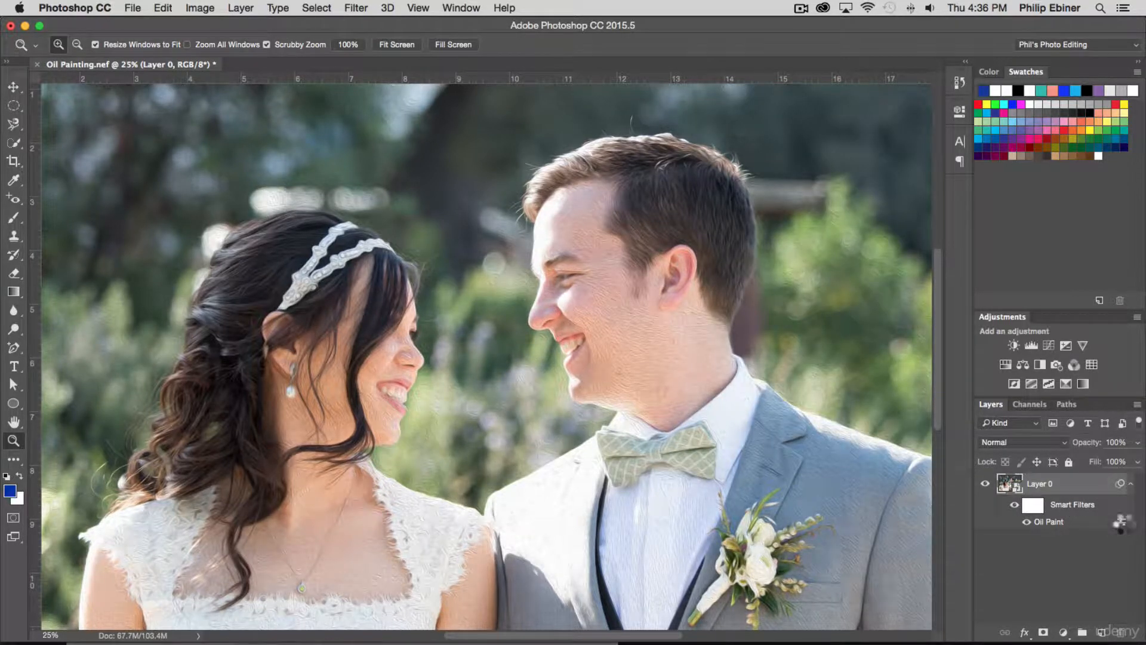
# Try the Oil Paint filter at 60% opacity in its blending options, raise the opacity again, and confirm.
pyautogui.doubleClick(1126, 522)
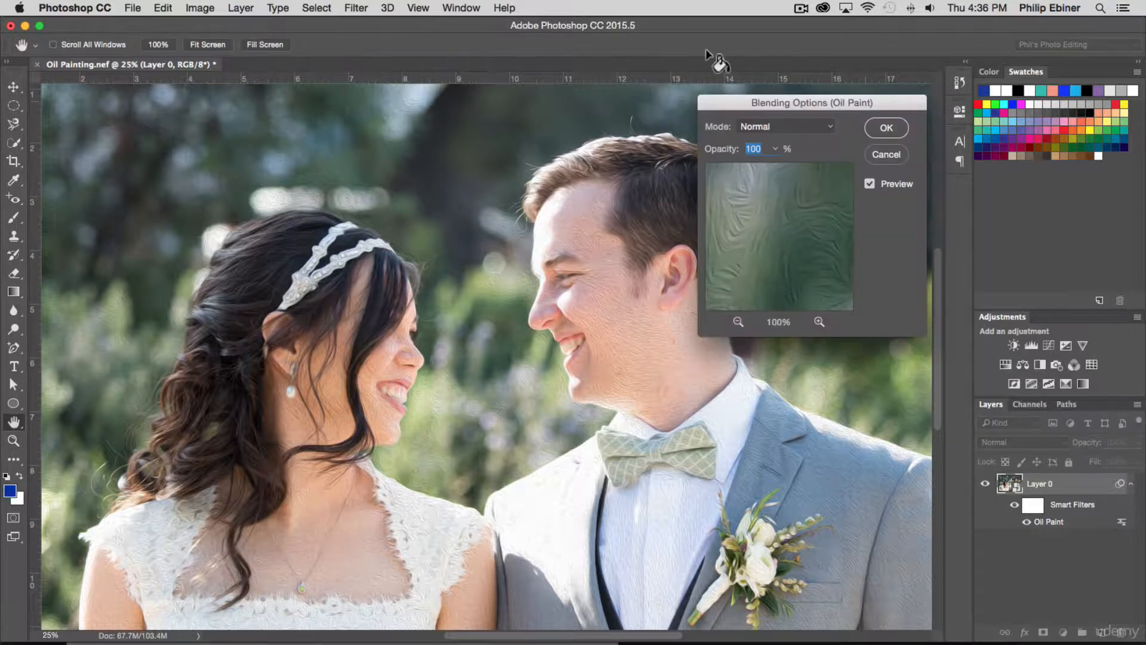
pyautogui.moveTo(728, 153)
pyautogui.mouseDown()
pyautogui.moveTo(714, 154)
pyautogui.moveTo(727, 154)
pyautogui.mouseUp()
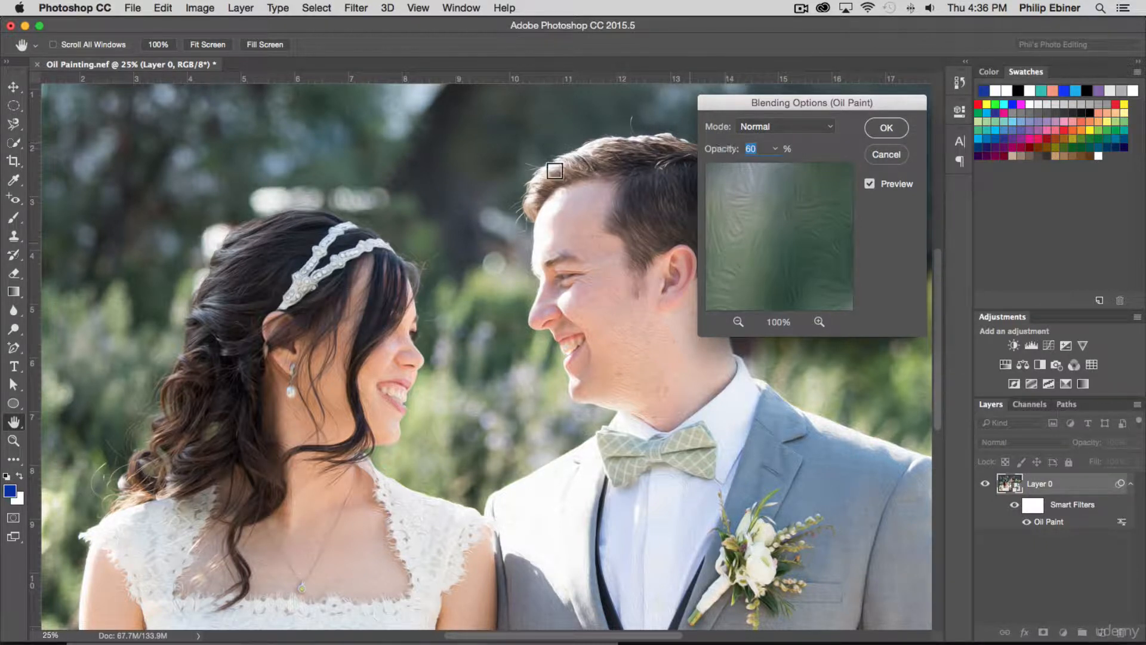
pyautogui.moveTo(719, 153); pyautogui.dragTo(873, 152)
pyautogui.click(884, 128)
pyautogui.press('z')
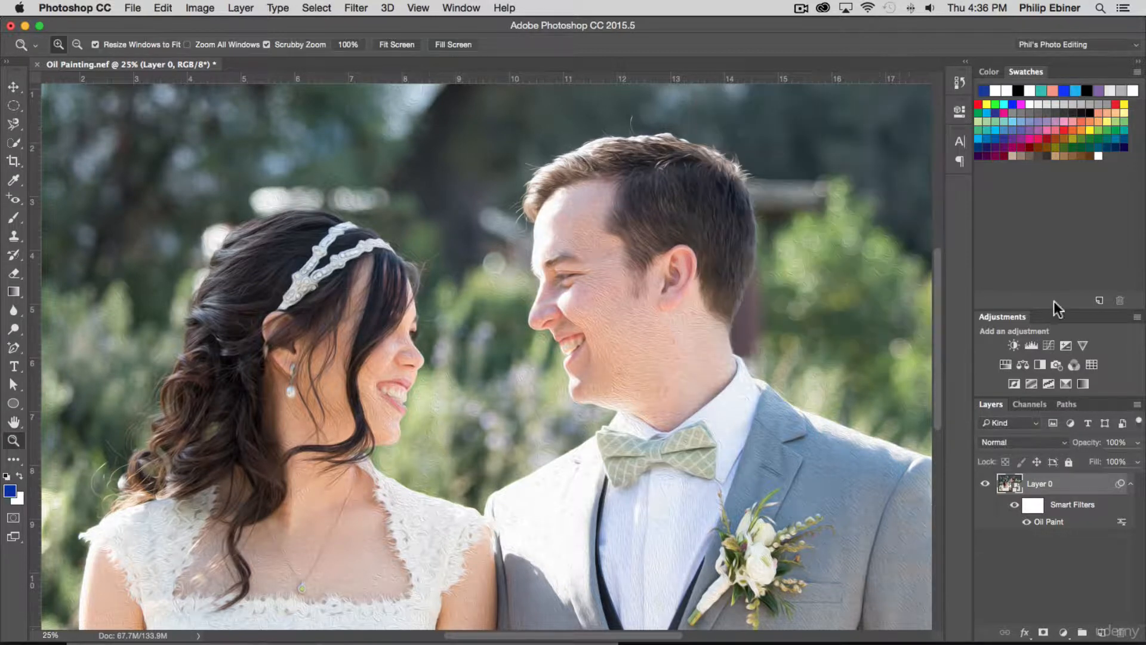
pyautogui.keyDown('alt'); pyautogui.click(620, 223); pyautogui.keyUp('alt')
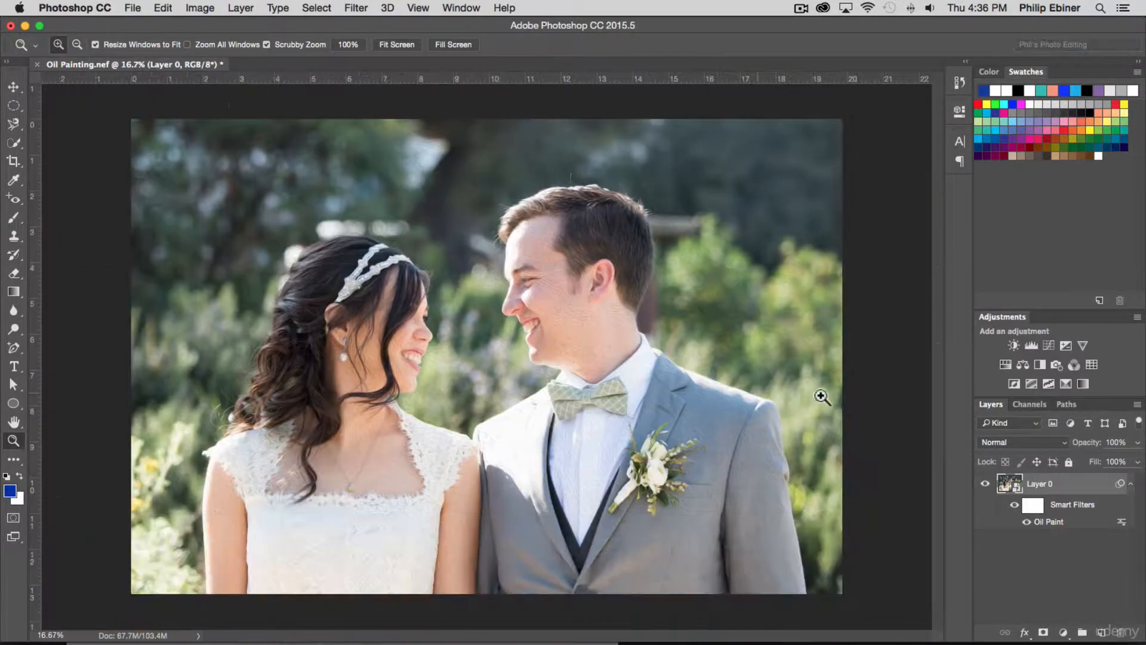
pyautogui.click(13, 90)
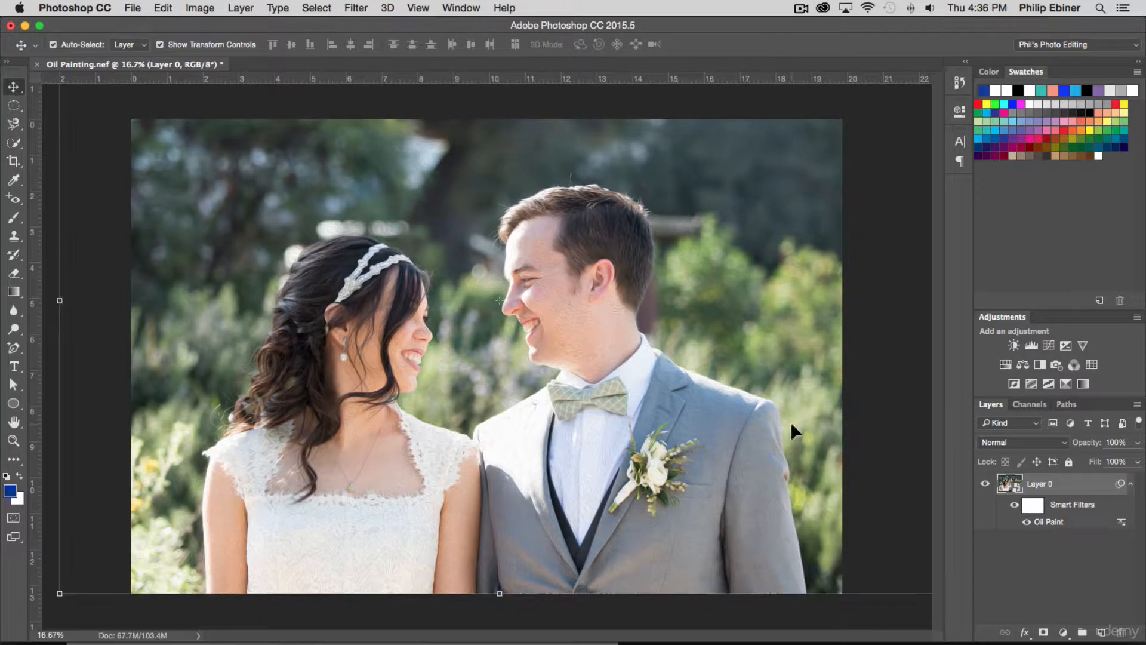
pyautogui.press('super+t')
pyautogui.click(418, 8)
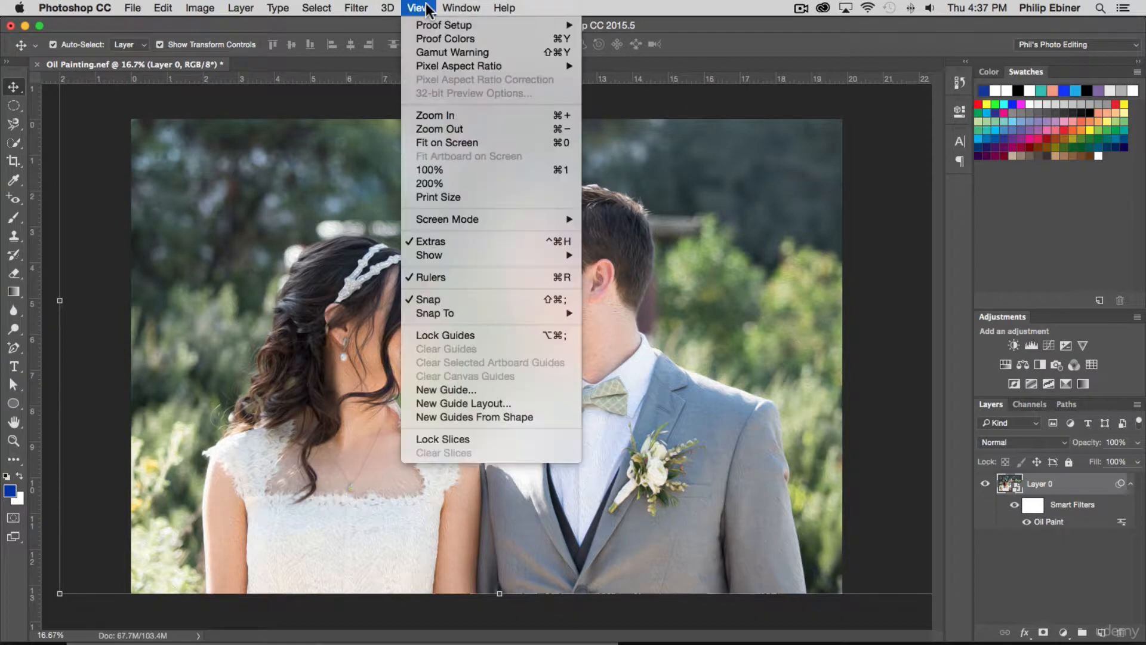
pyautogui.moveTo(380, 8)
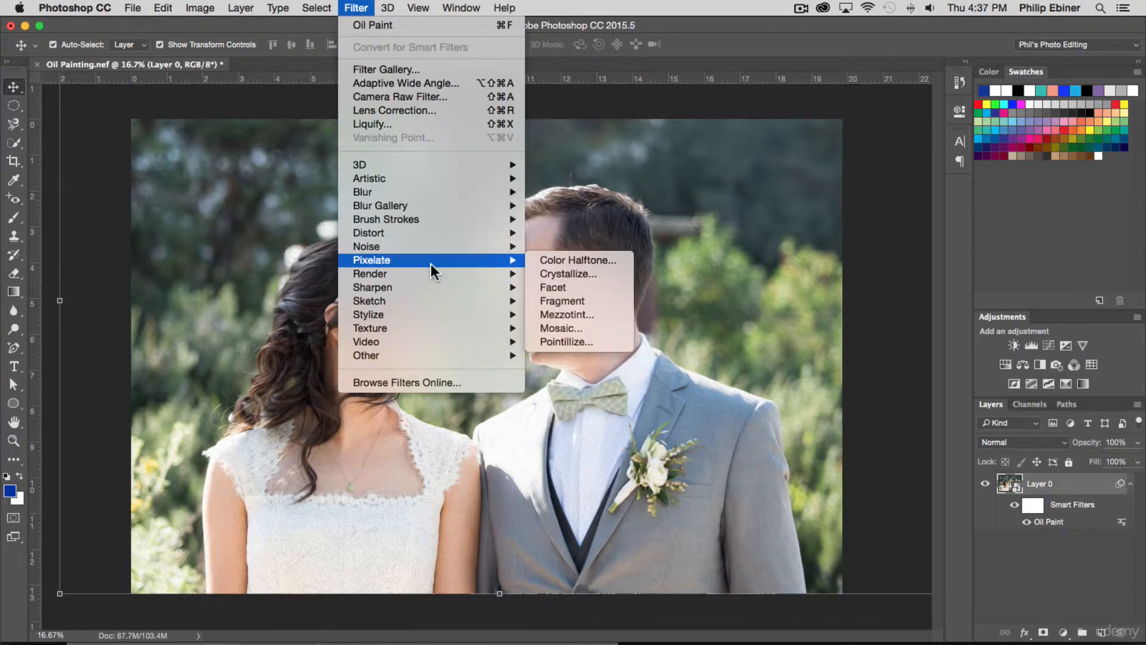
pyautogui.moveTo(430, 278)
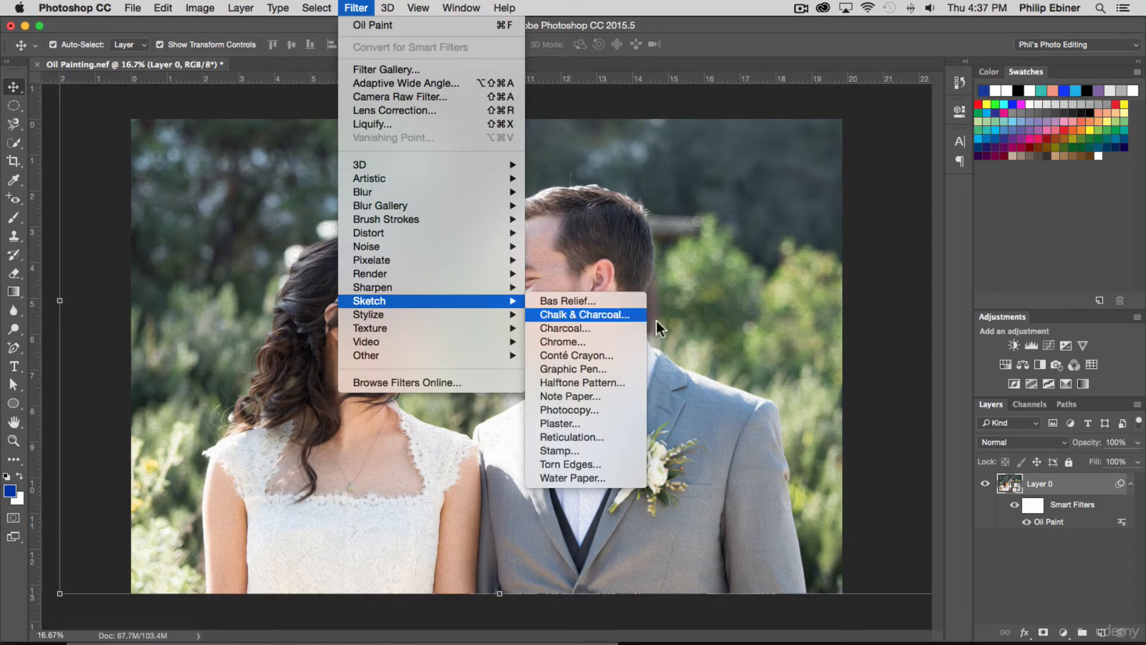
pyautogui.click(863, 621)
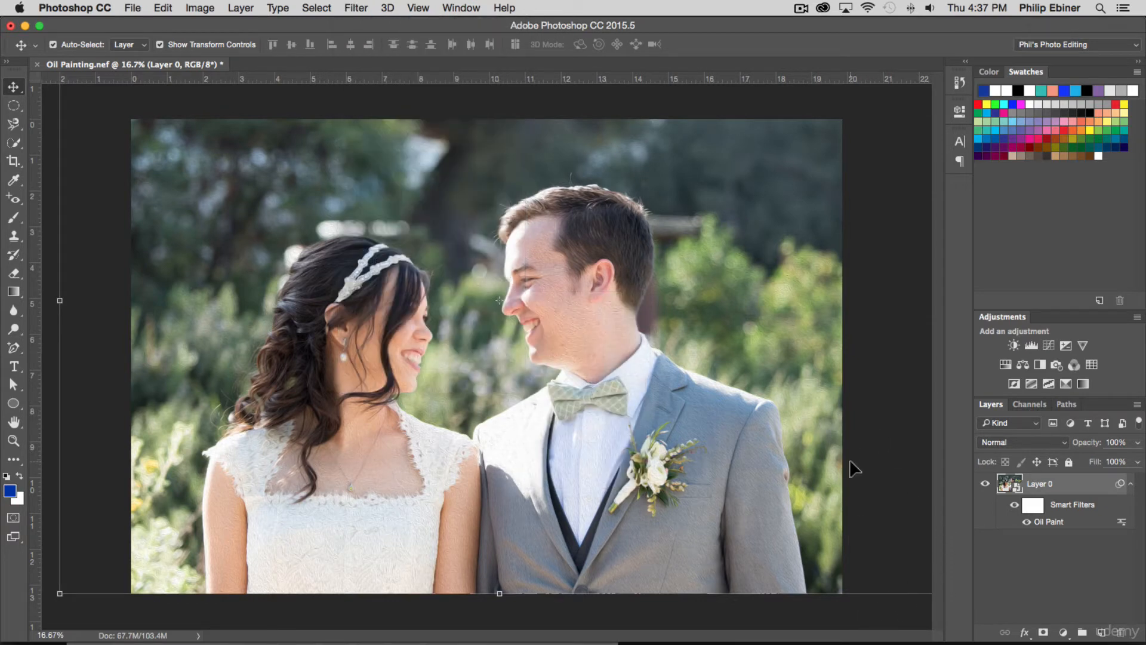